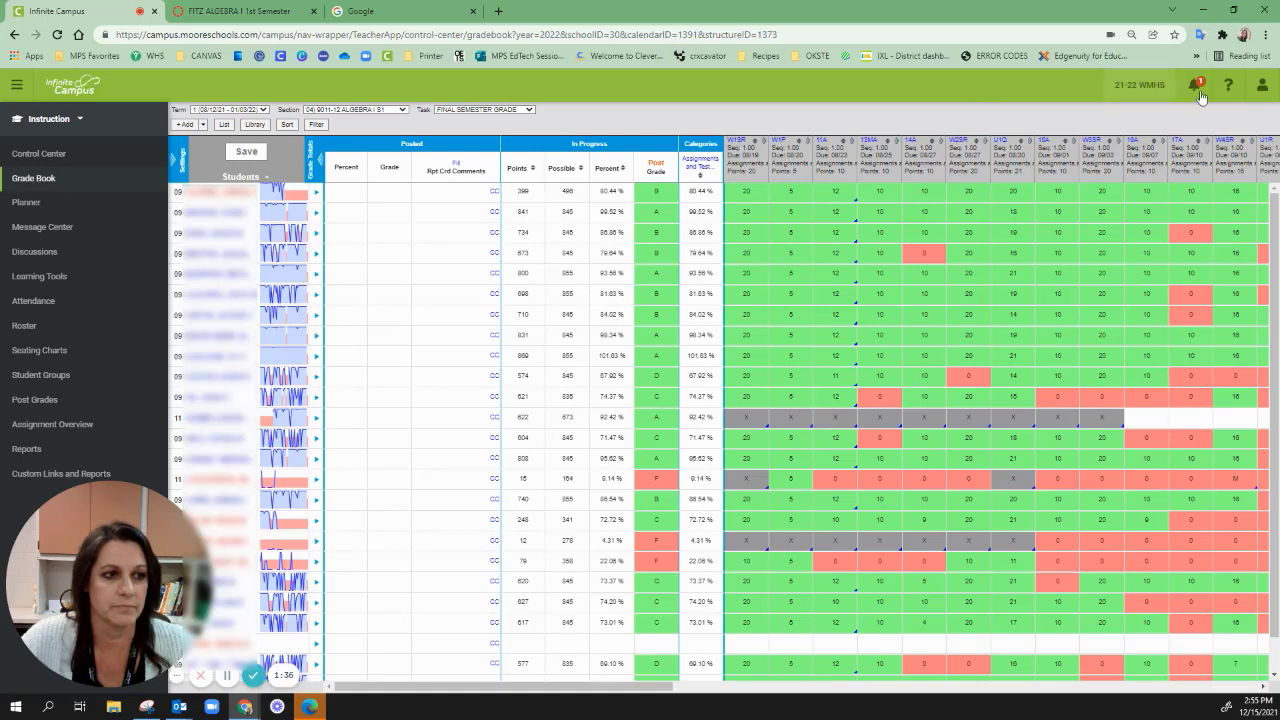
# Review the student display and pass/fail coloring preferences in the account settings, and return to the grade book.
pyautogui.click(1263, 90)
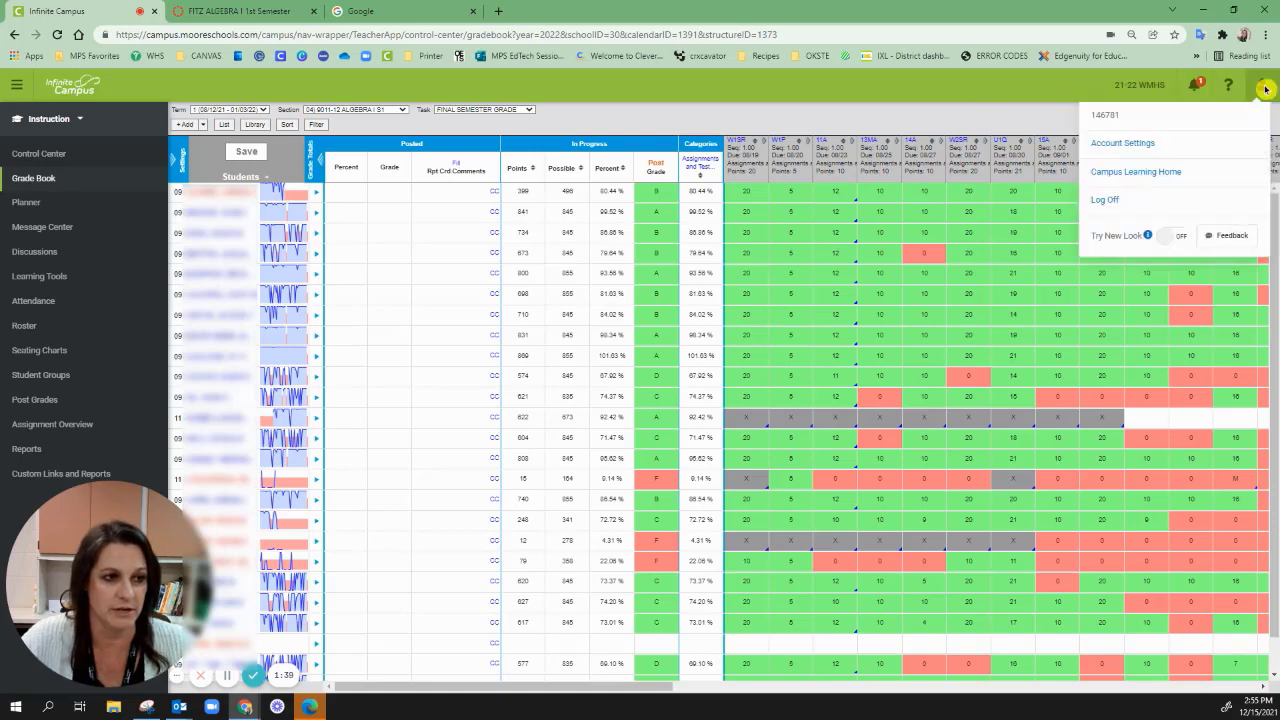
pyautogui.click(1122, 143)
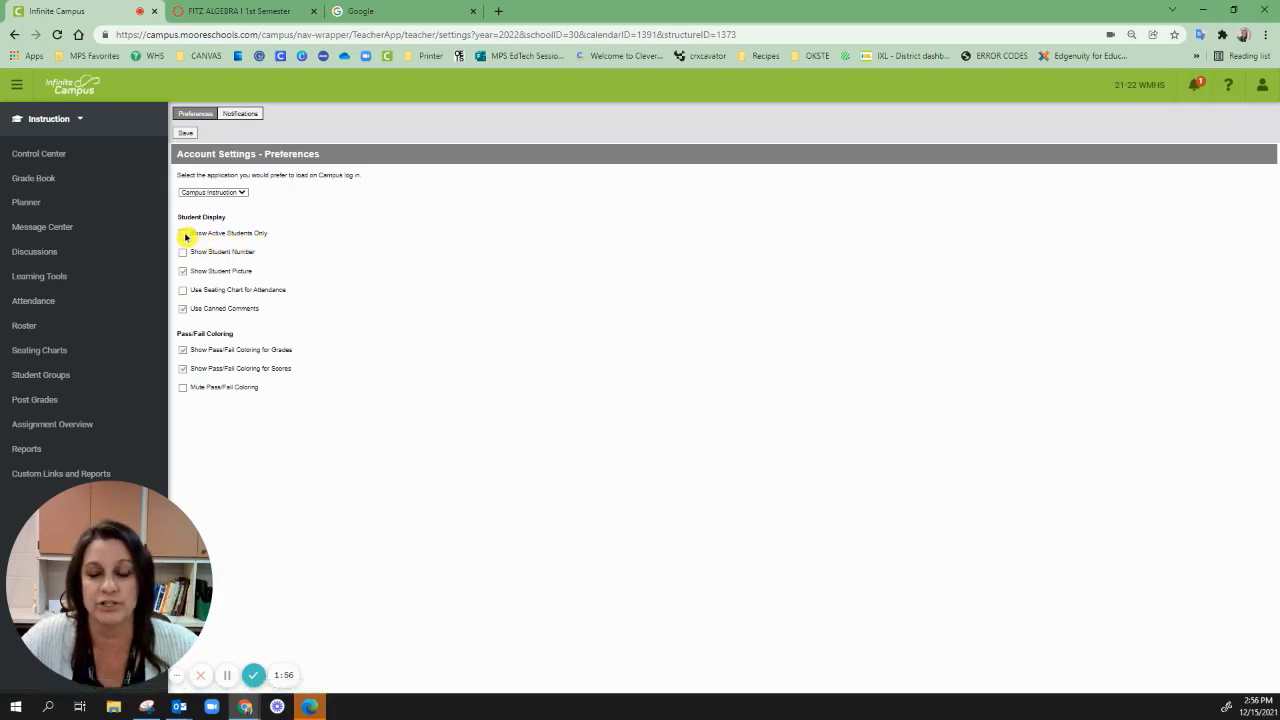
pyautogui.click(40, 180)
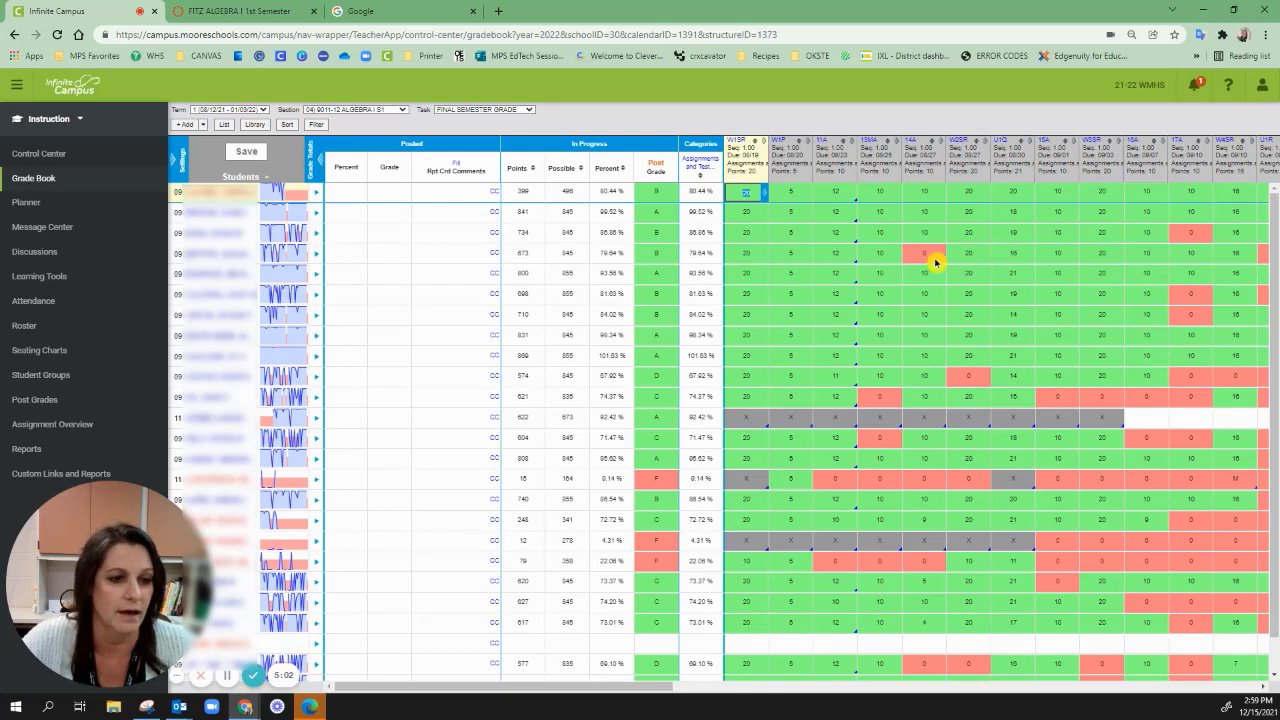
pyautogui.moveTo(936, 145)
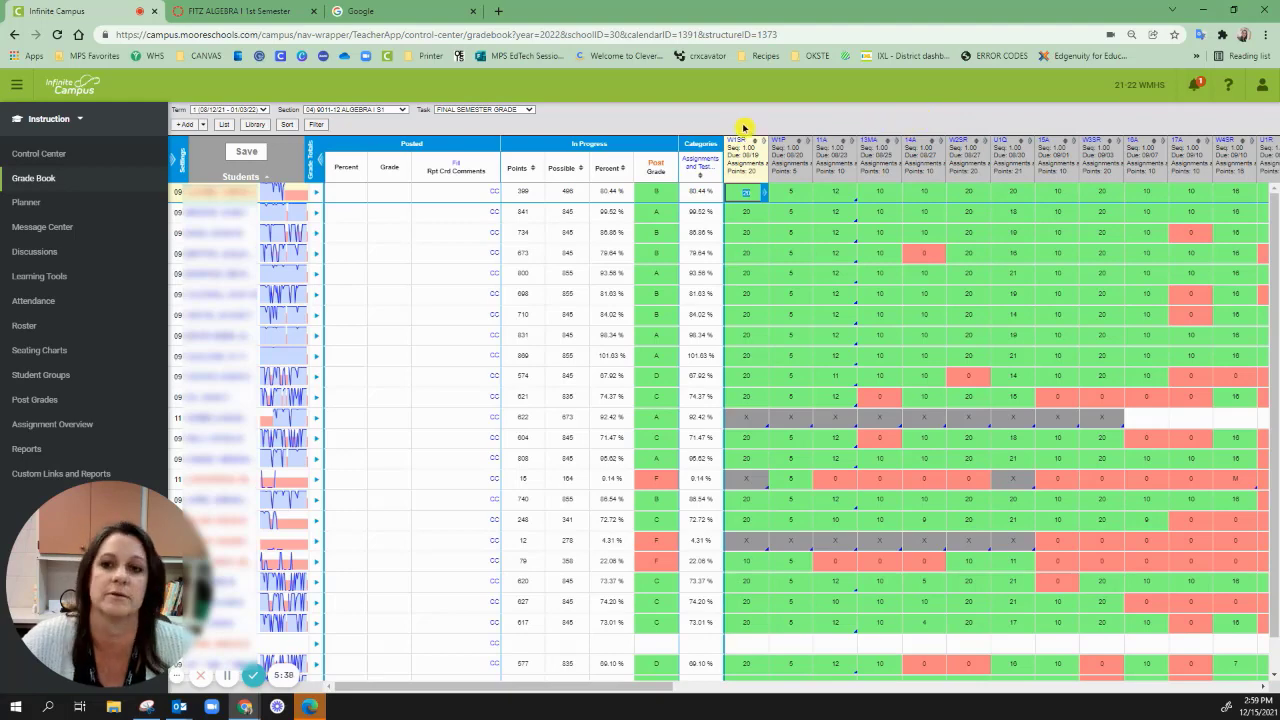
# Switch to Canvas to review the Grade Sync history of the 1st Semester Algebra I course, and return to the Infinite Campus grade book.
pyautogui.click(275, 13)
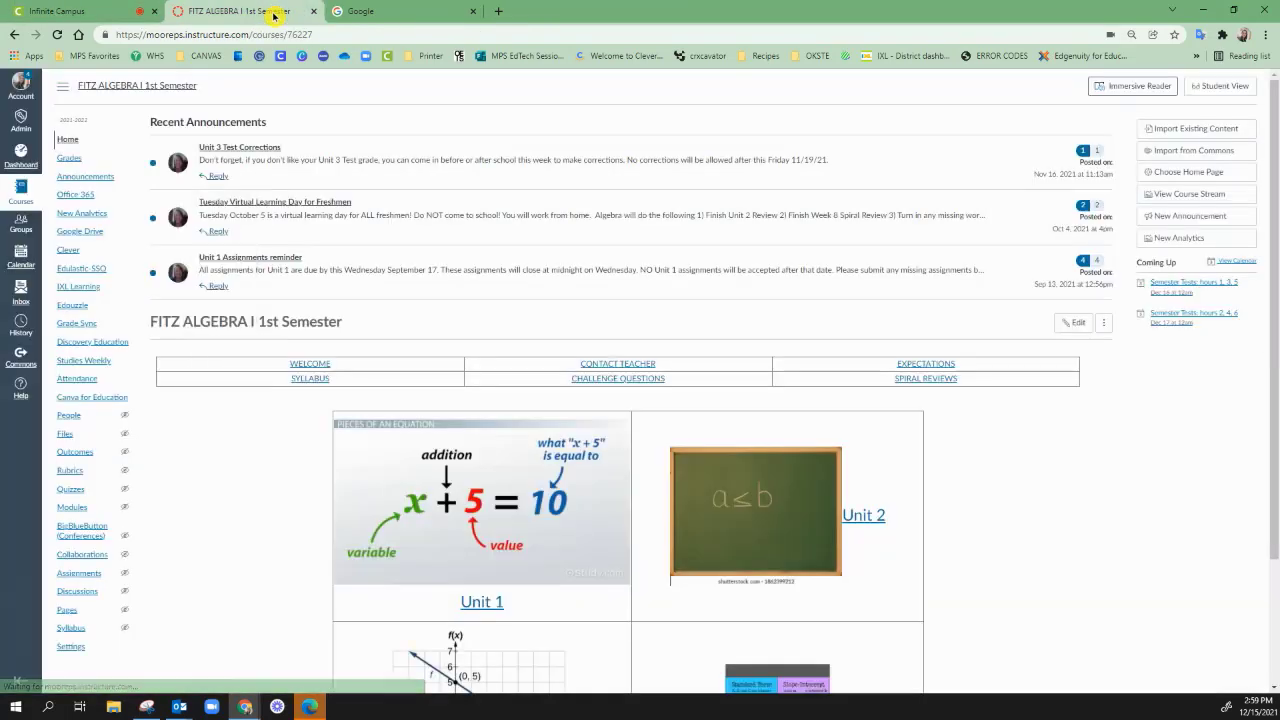
pyautogui.click(80, 325)
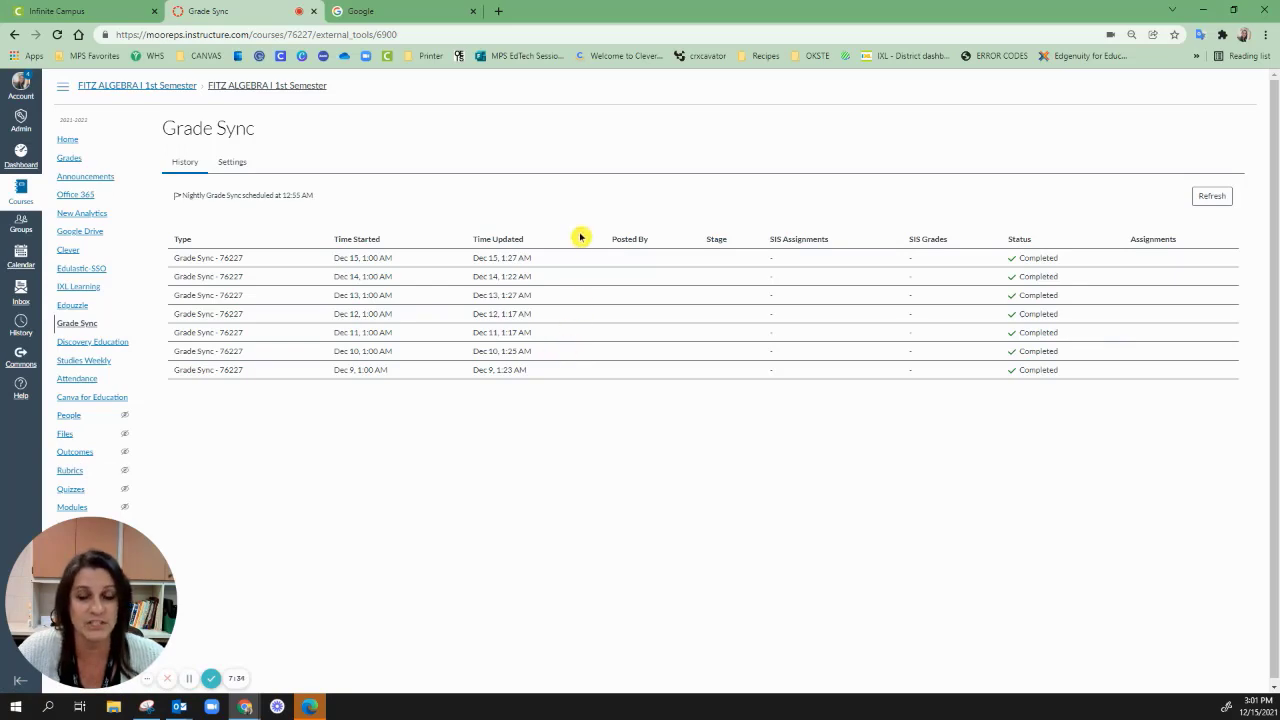
pyautogui.click(112, 13)
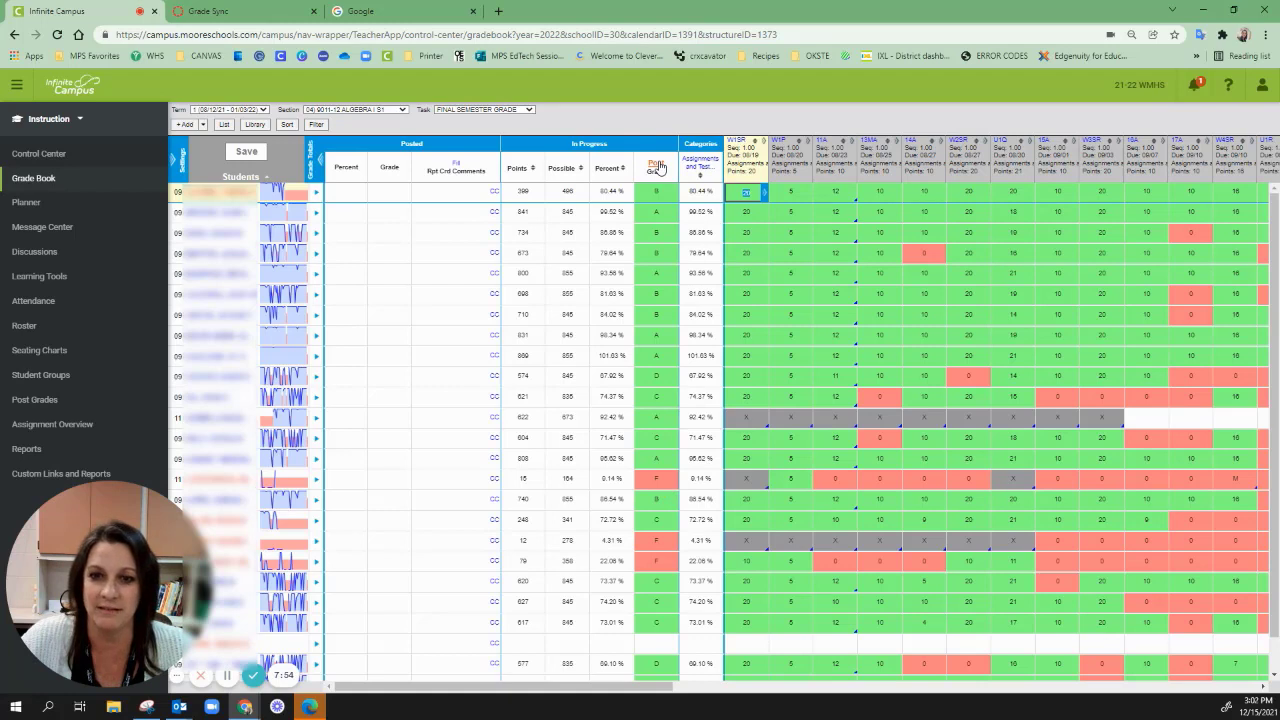
pyautogui.click(237, 155)
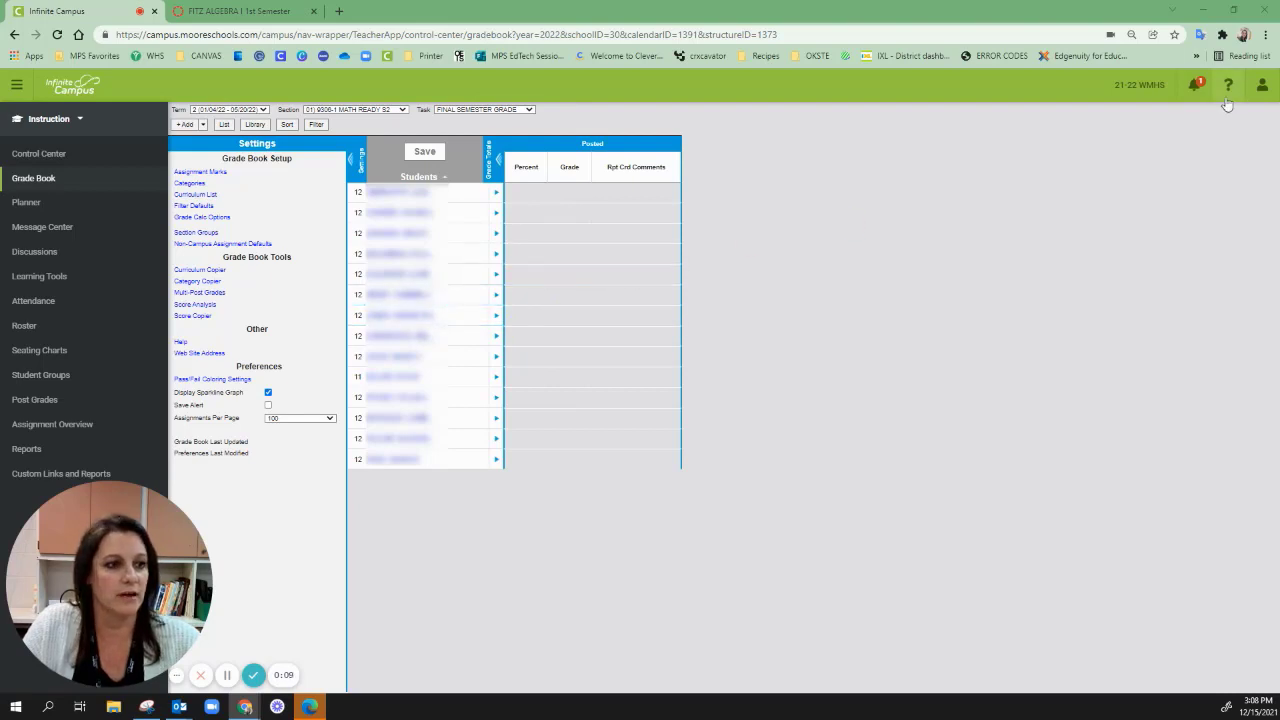
# Check the Show Active Students Only preference in the account settings and go back to the grade book.
pyautogui.click(1262, 85)
pyautogui.click(1174, 143)
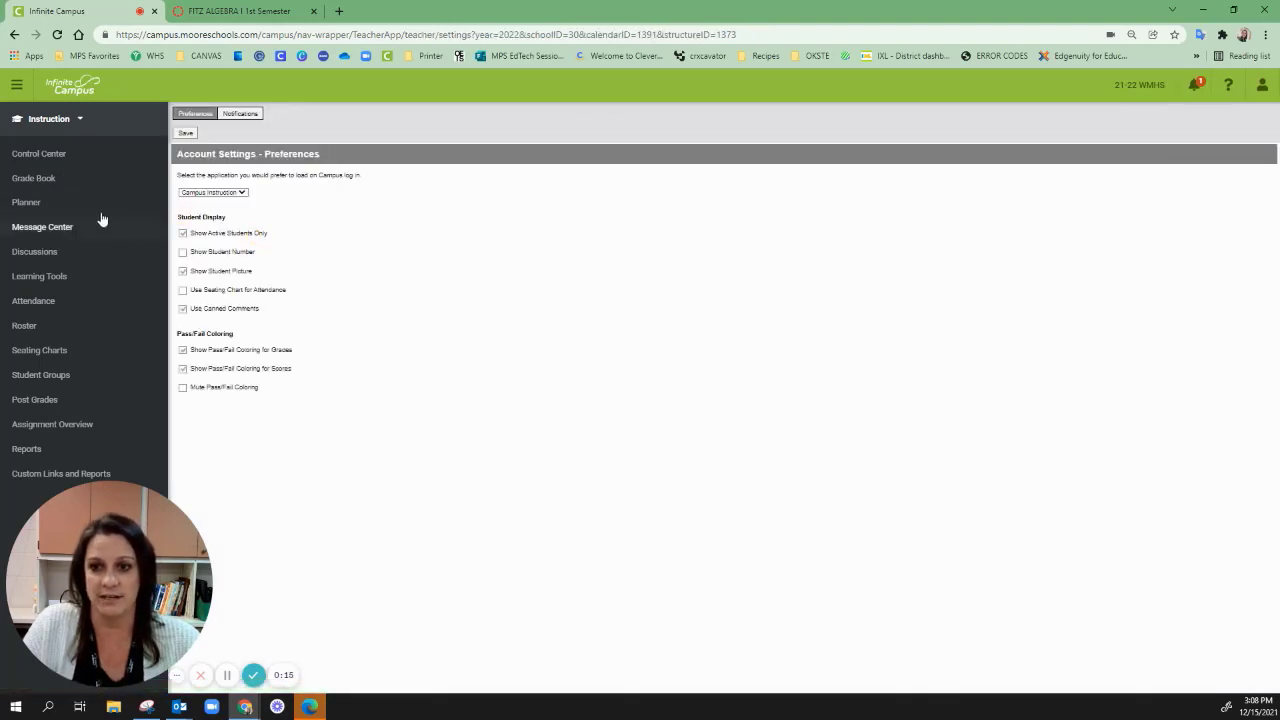
pyautogui.click(82, 184)
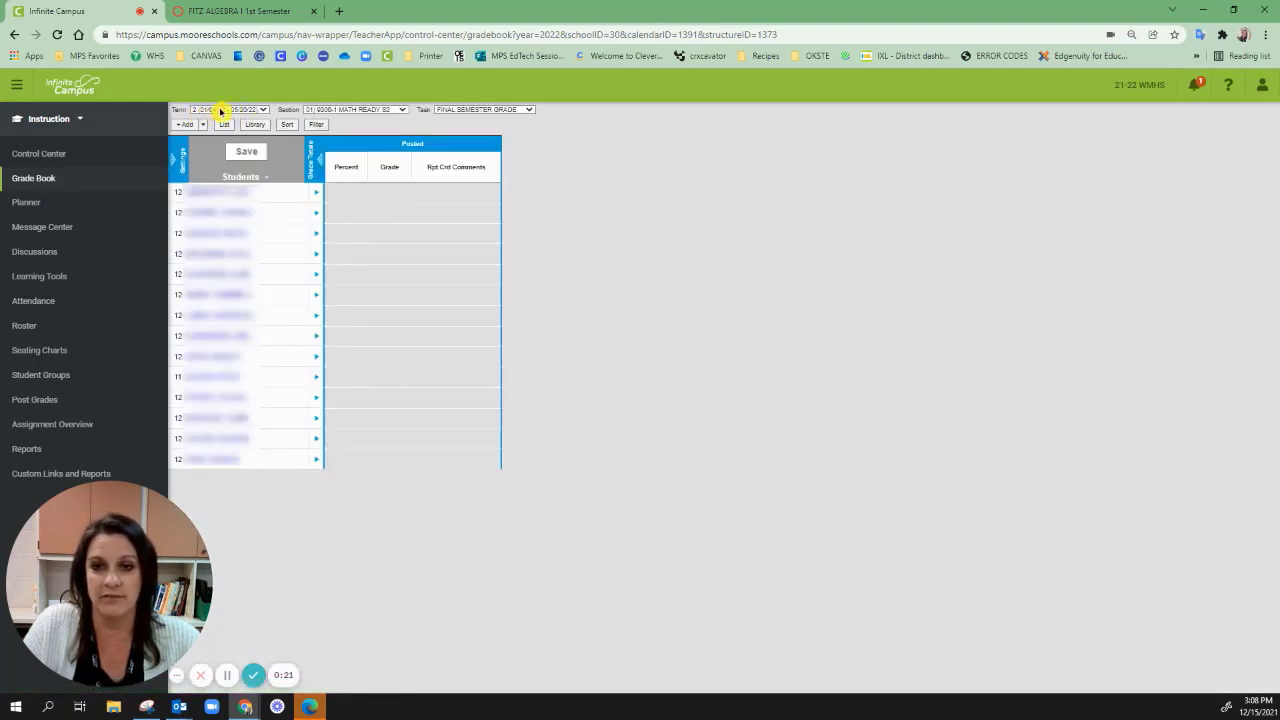
# Expand the grade book settings and look at Section Groups and the Curriculum List.
pyautogui.click(180, 160)
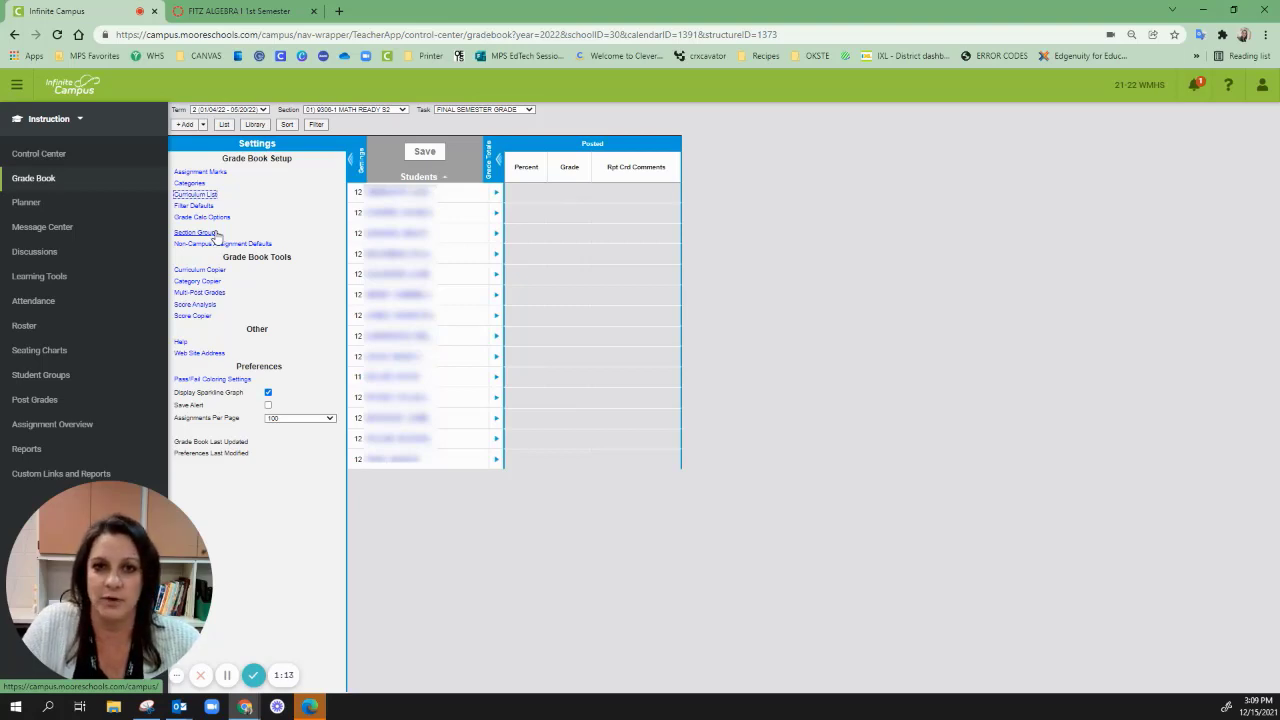
pyautogui.click(218, 232)
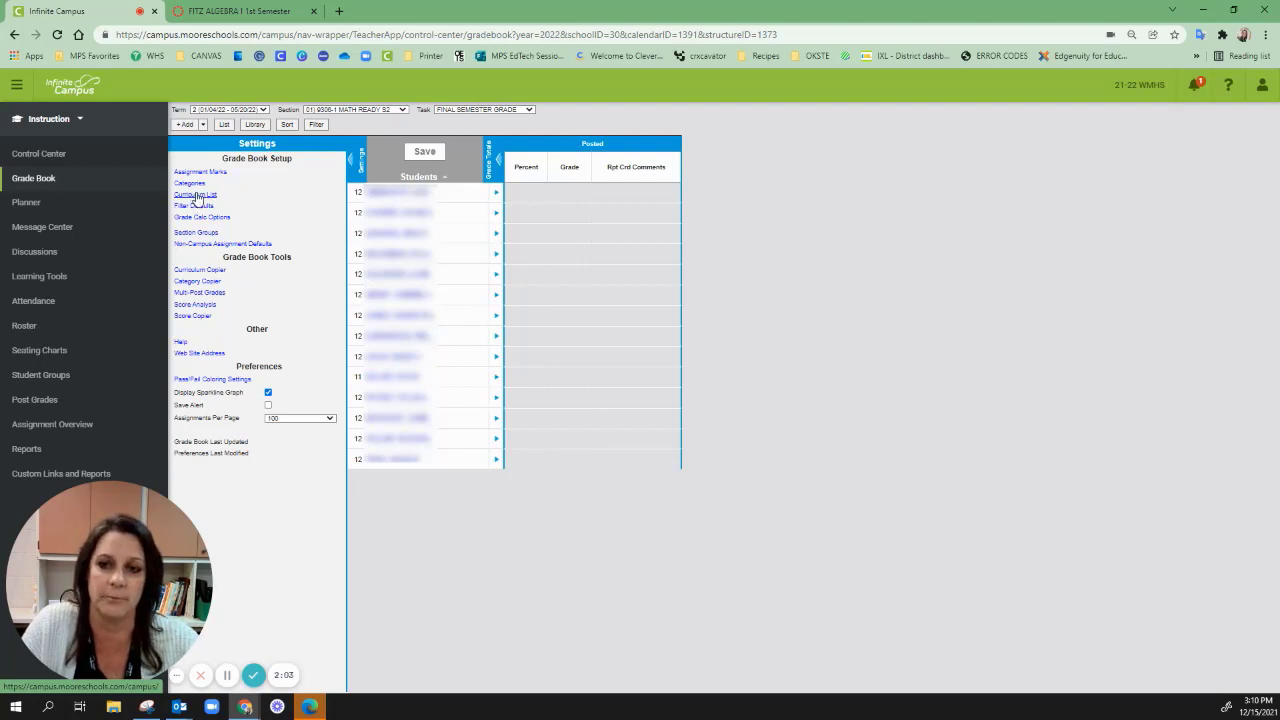
pyautogui.click(196, 194)
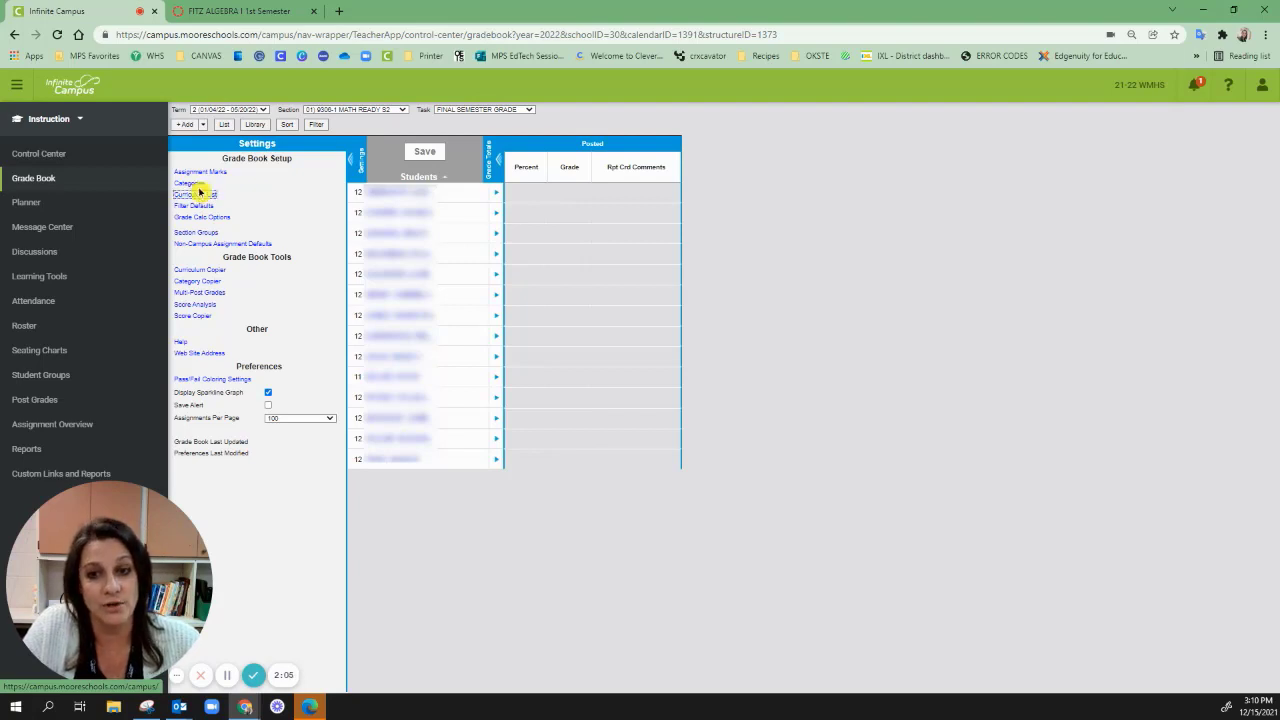
# Sort the grade book assignments by Due Date in Descending order.
pyautogui.click(288, 125)
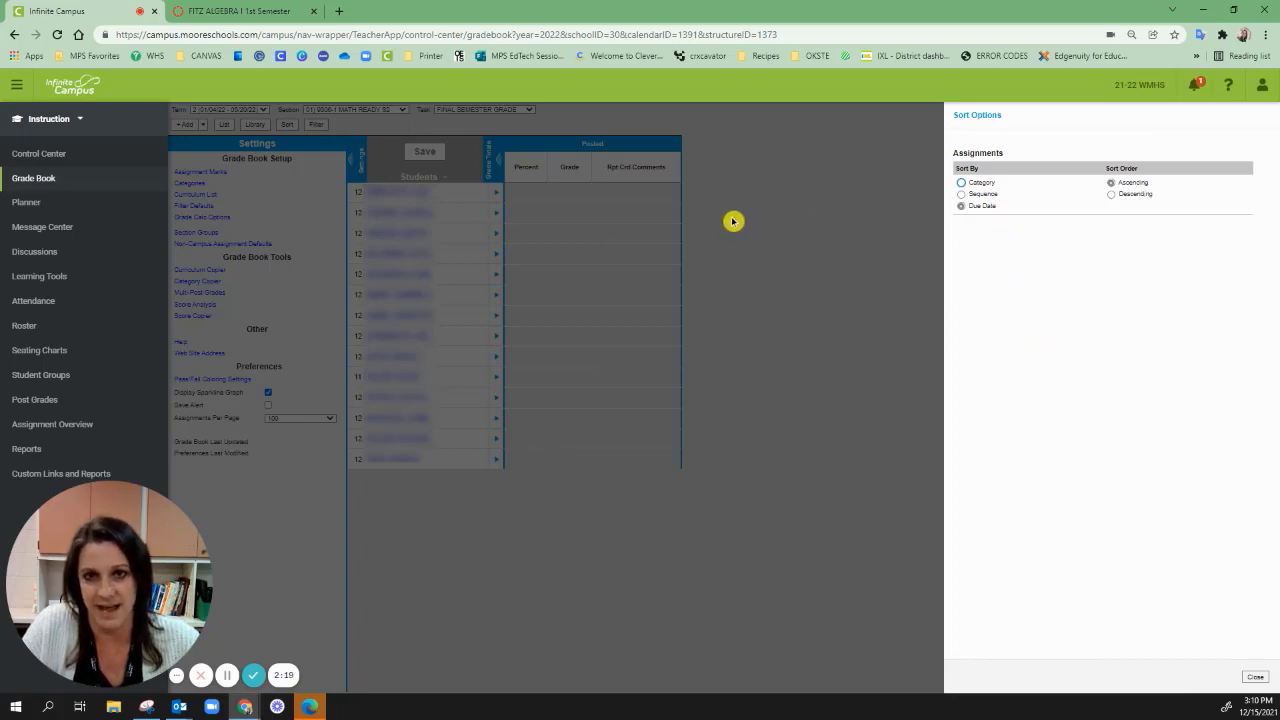
pyautogui.click(1129, 196)
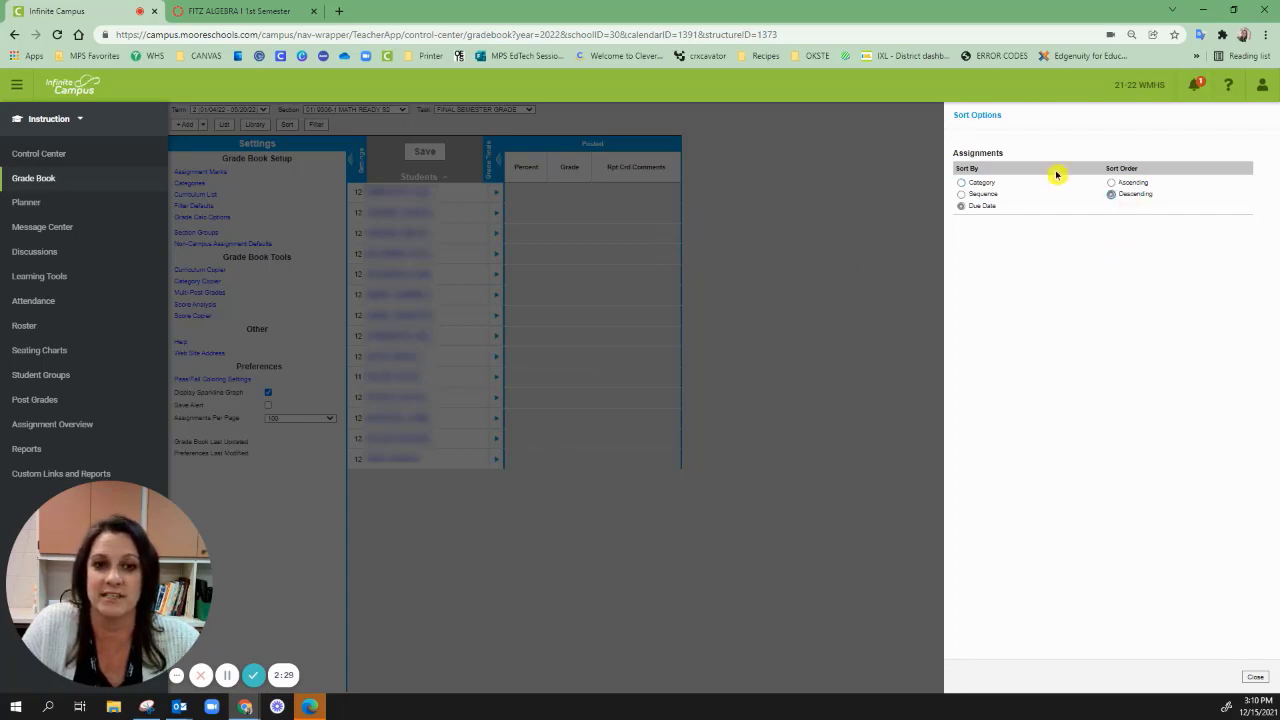
pyautogui.click(993, 205)
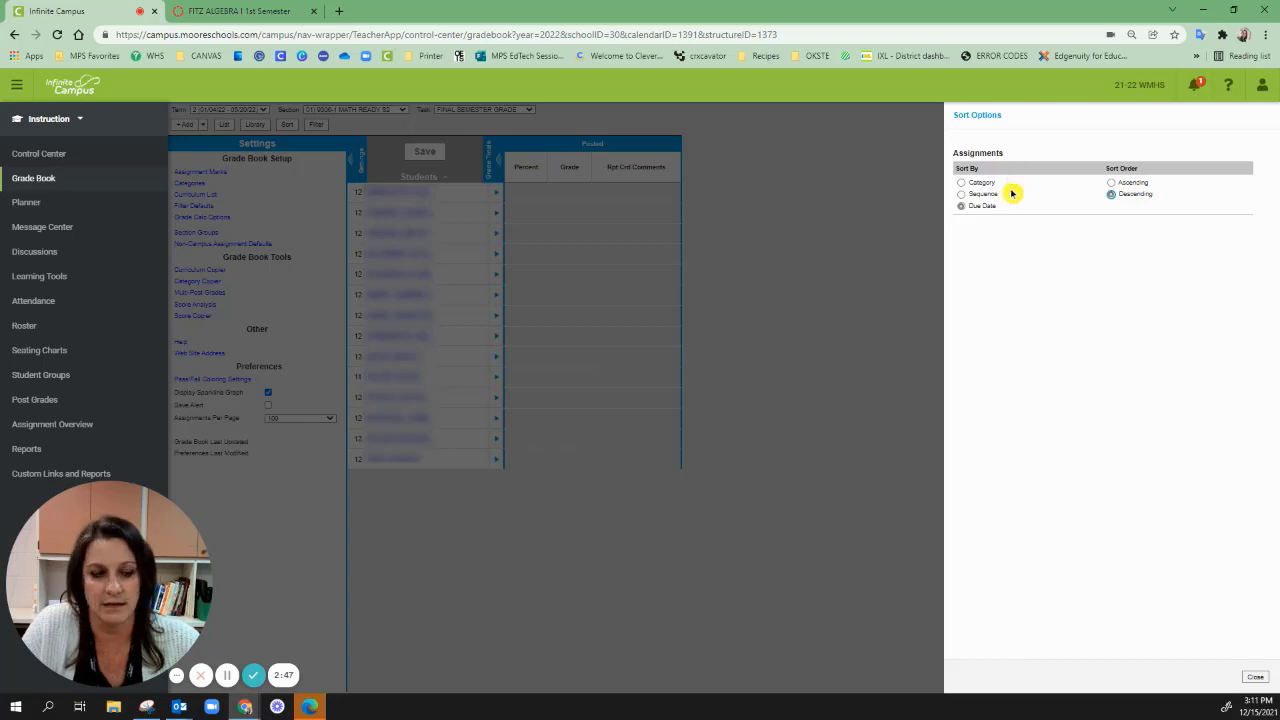
pyautogui.click(1253, 679)
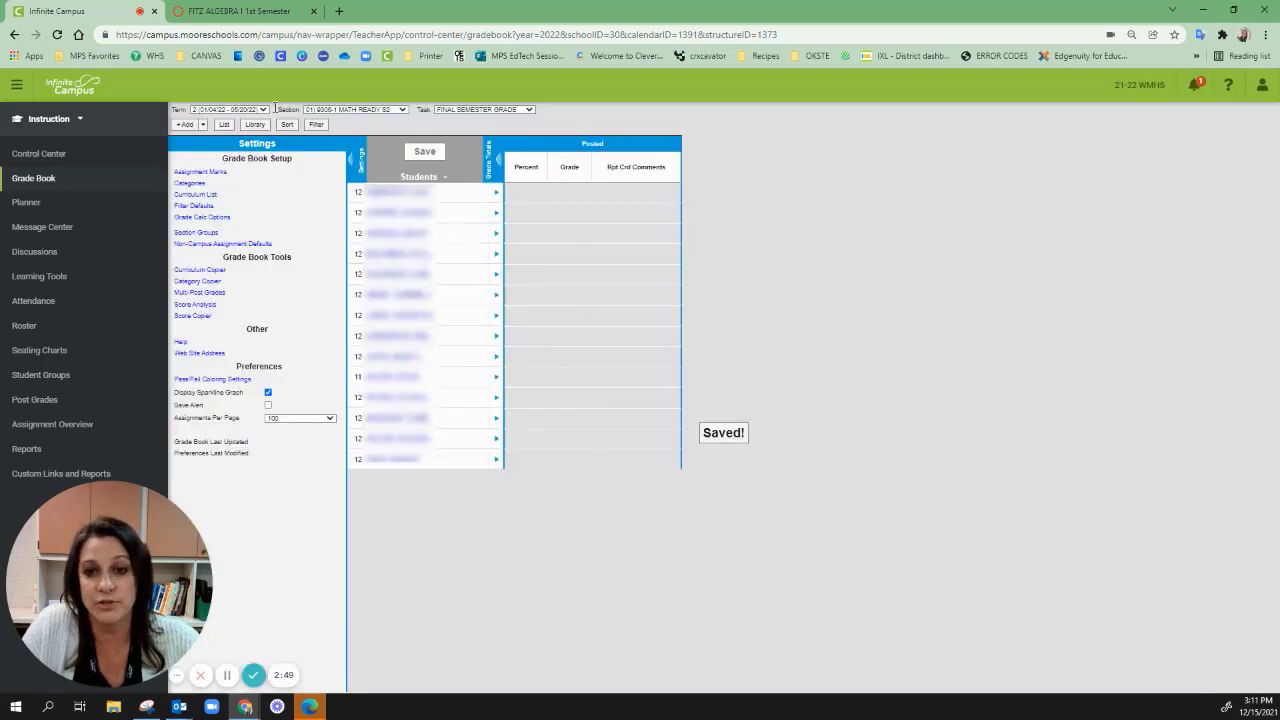
# Review the grade book's section, student and assignment filter options without applying any.
pyautogui.click(316, 125)
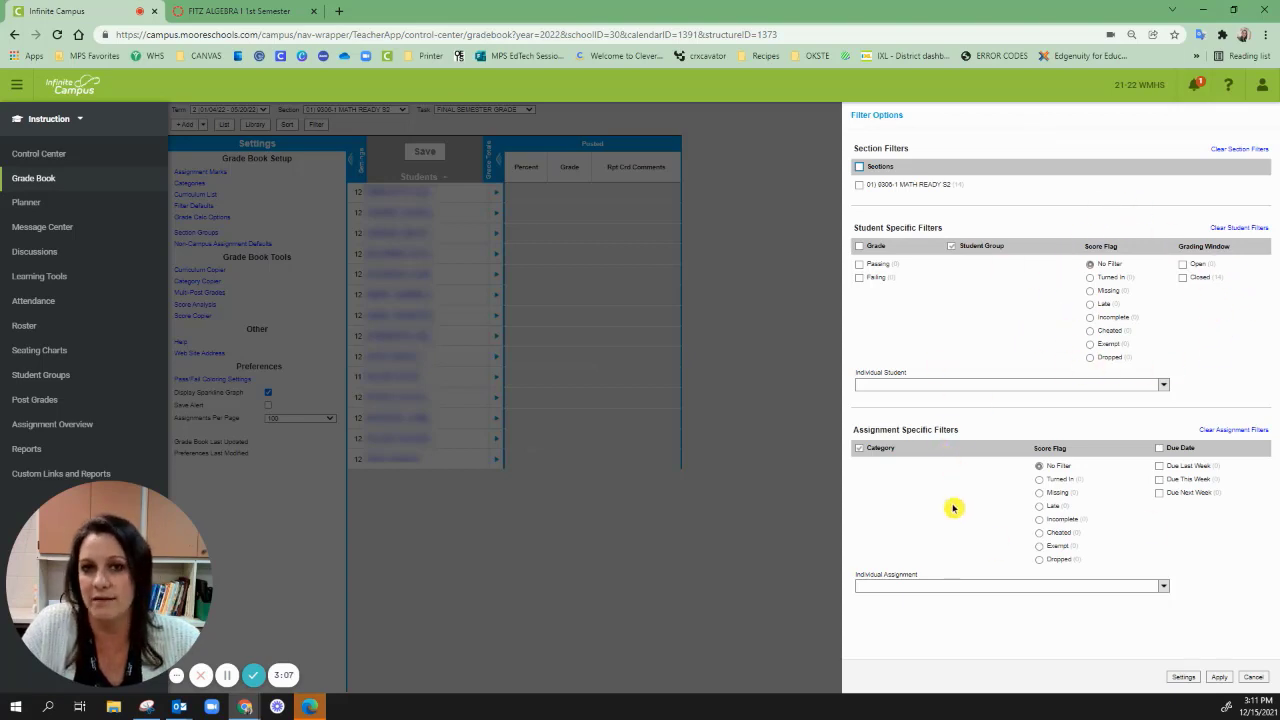
pyautogui.click(1253, 678)
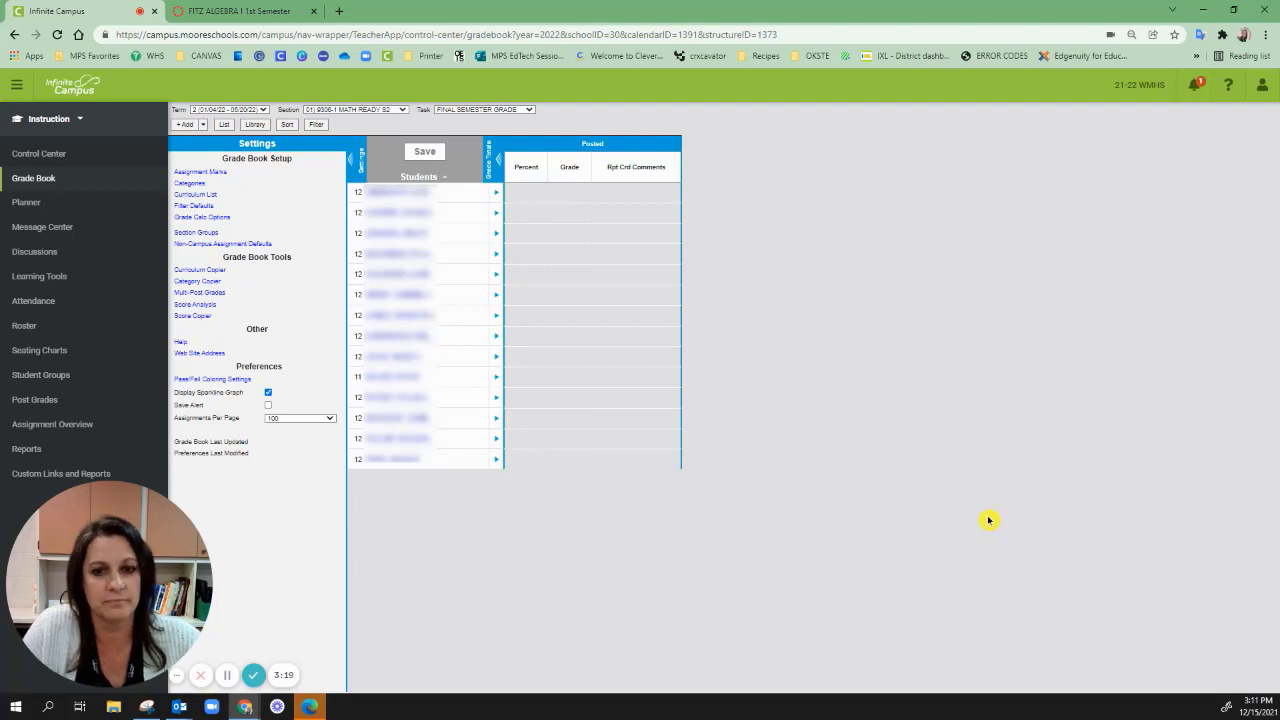
# Switch to Canvas and open the course details settings of the 1st Semester Algebra I course.
pyautogui.click(203, 11)
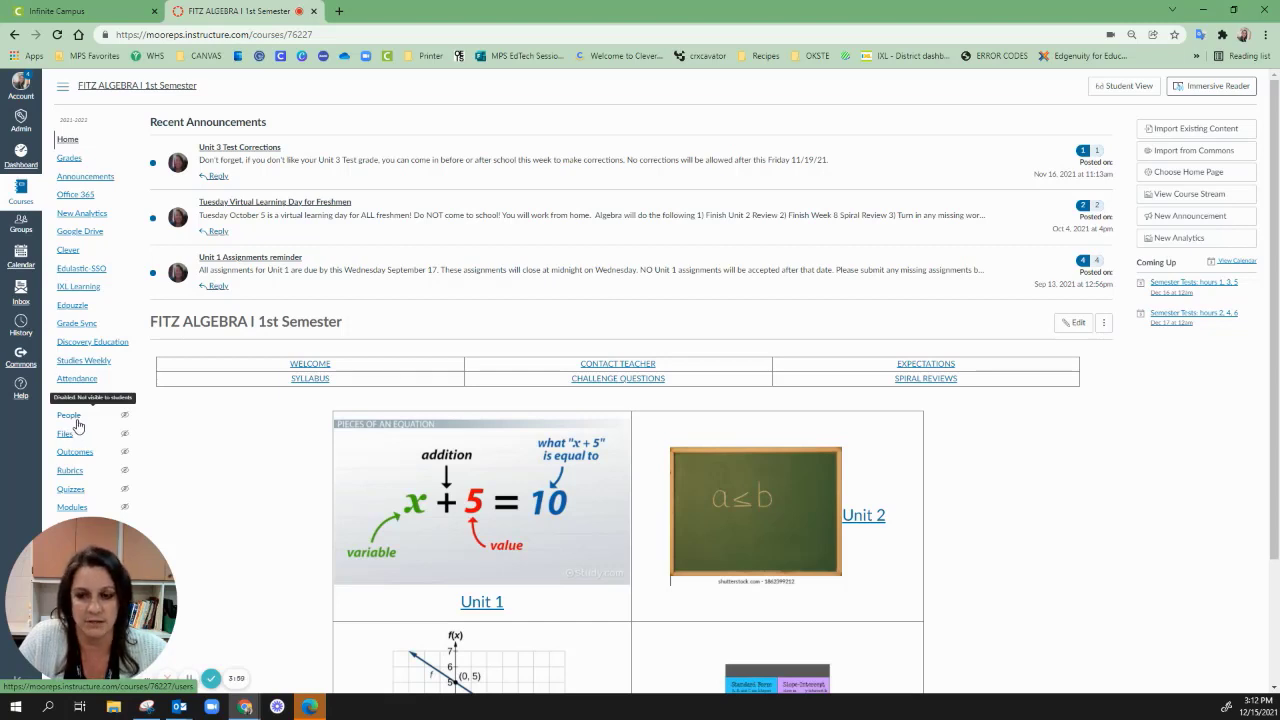
pyautogui.moveTo(80, 541); pyautogui.dragTo(195, 531)
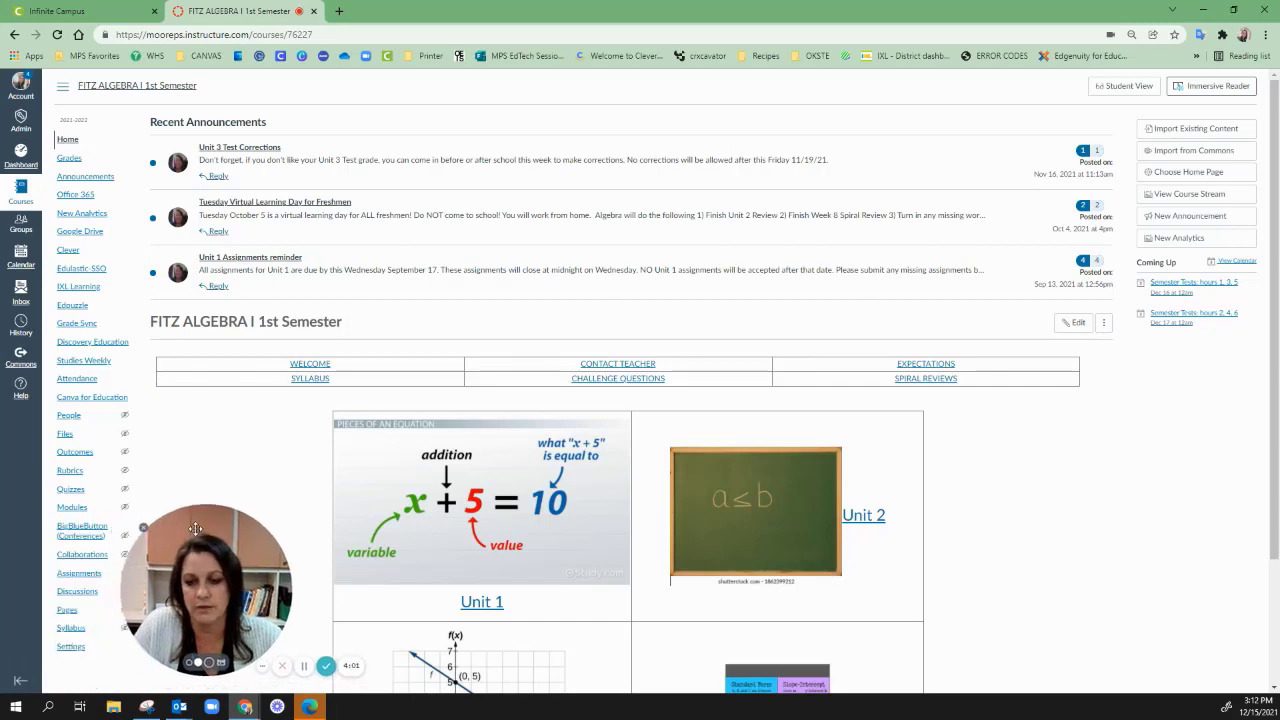
pyautogui.click(71, 648)
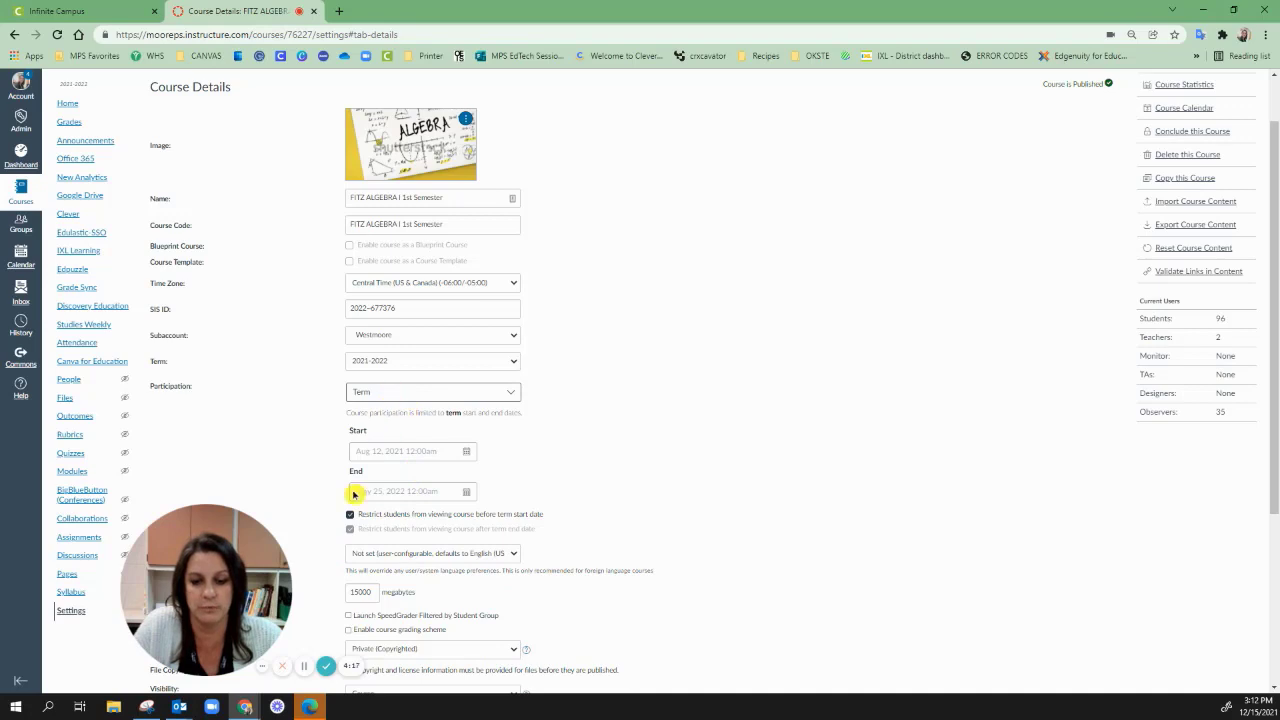
# Try setting the course's participation to Course and view the calendar for its end date.
pyautogui.click(384, 395)
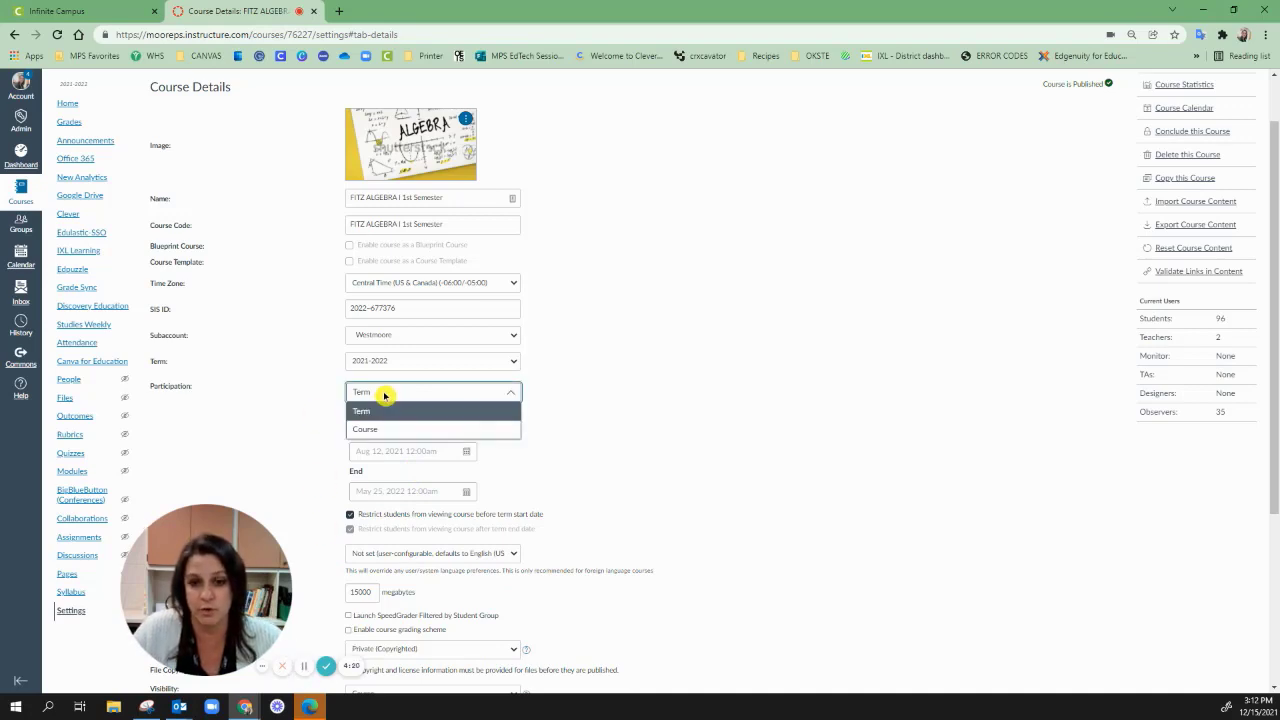
pyautogui.click(384, 429)
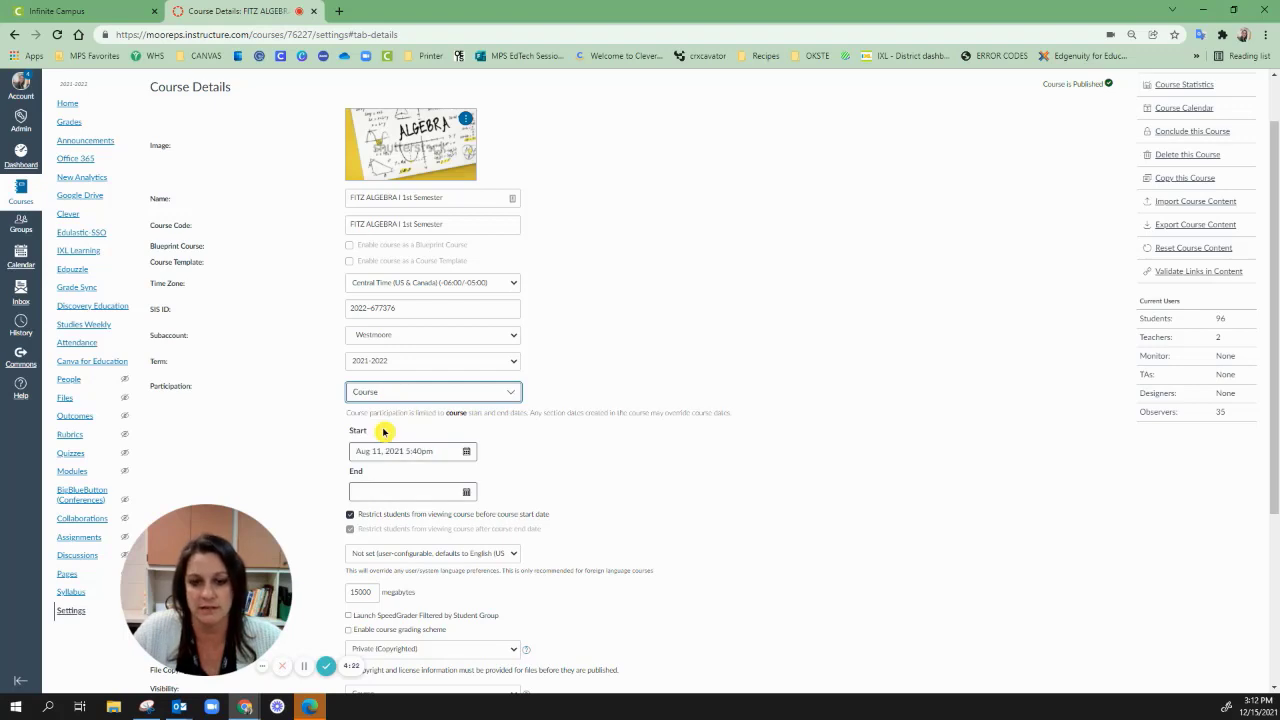
pyautogui.click(383, 493)
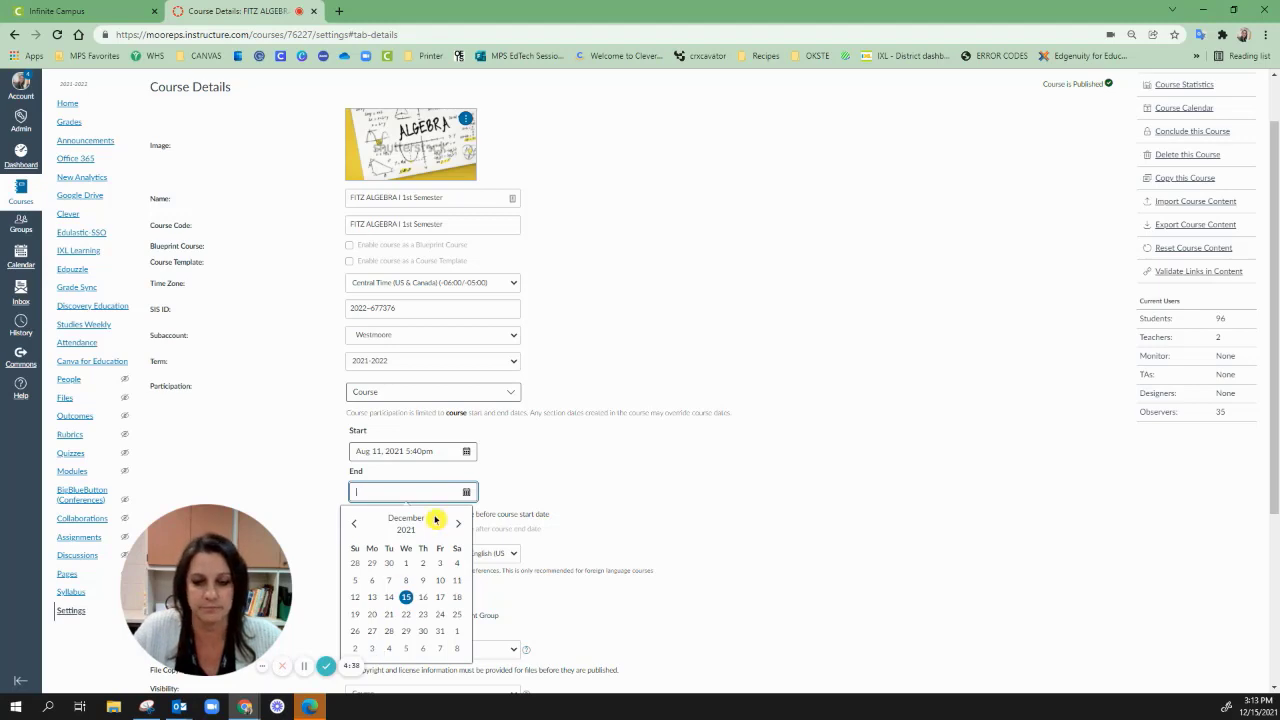
pyautogui.click(492, 476)
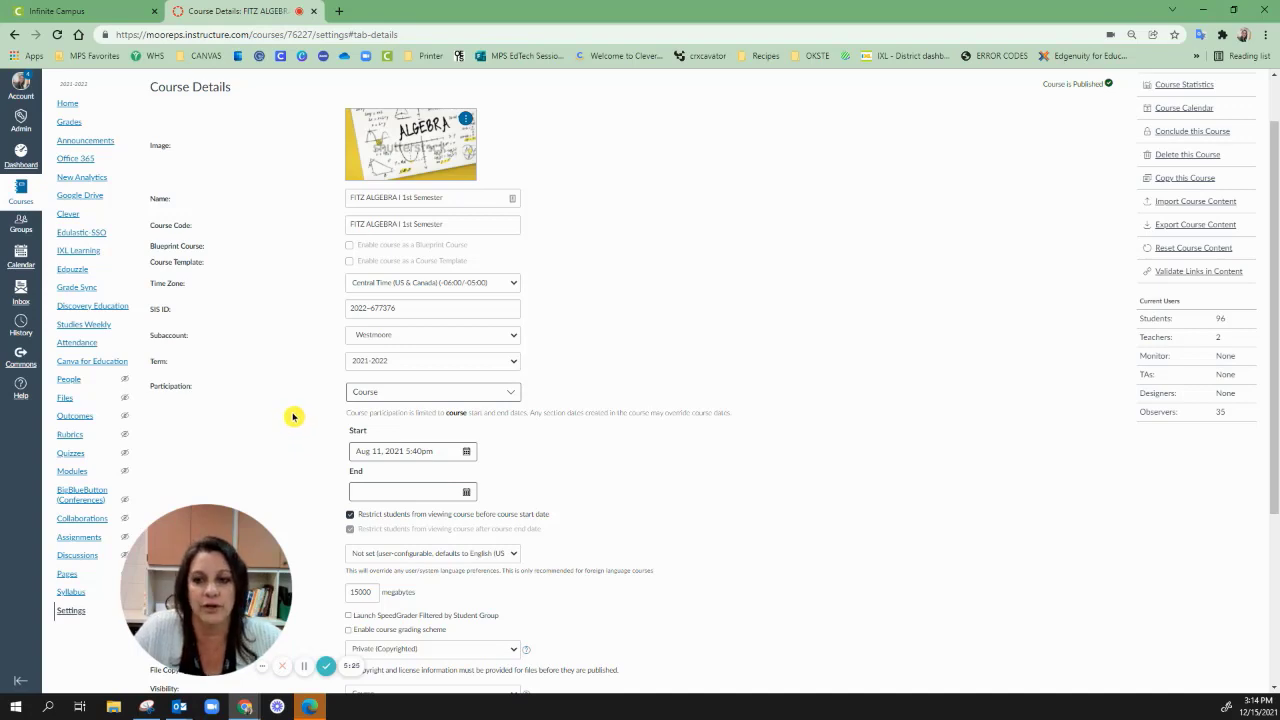
# Return to the Westmoore course list and open the 2nd Semester Algebra I course.
pyautogui.rightClick(16, 35)
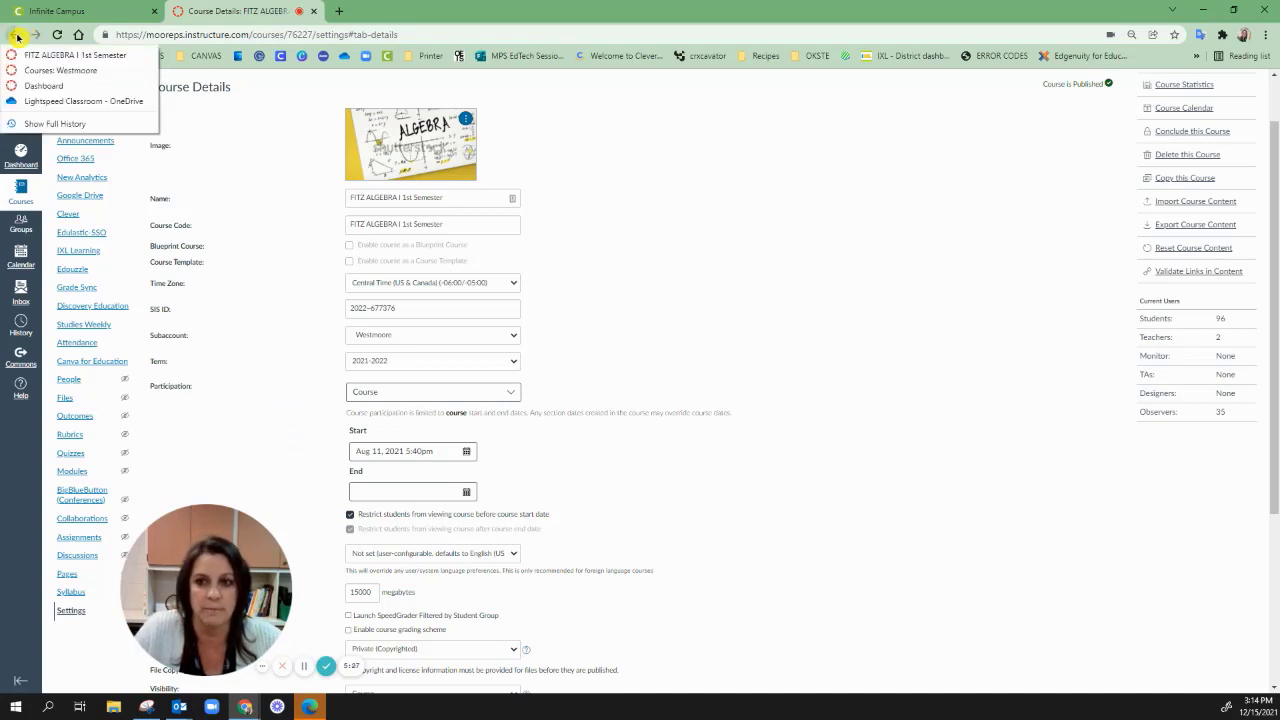
pyautogui.click(30, 70)
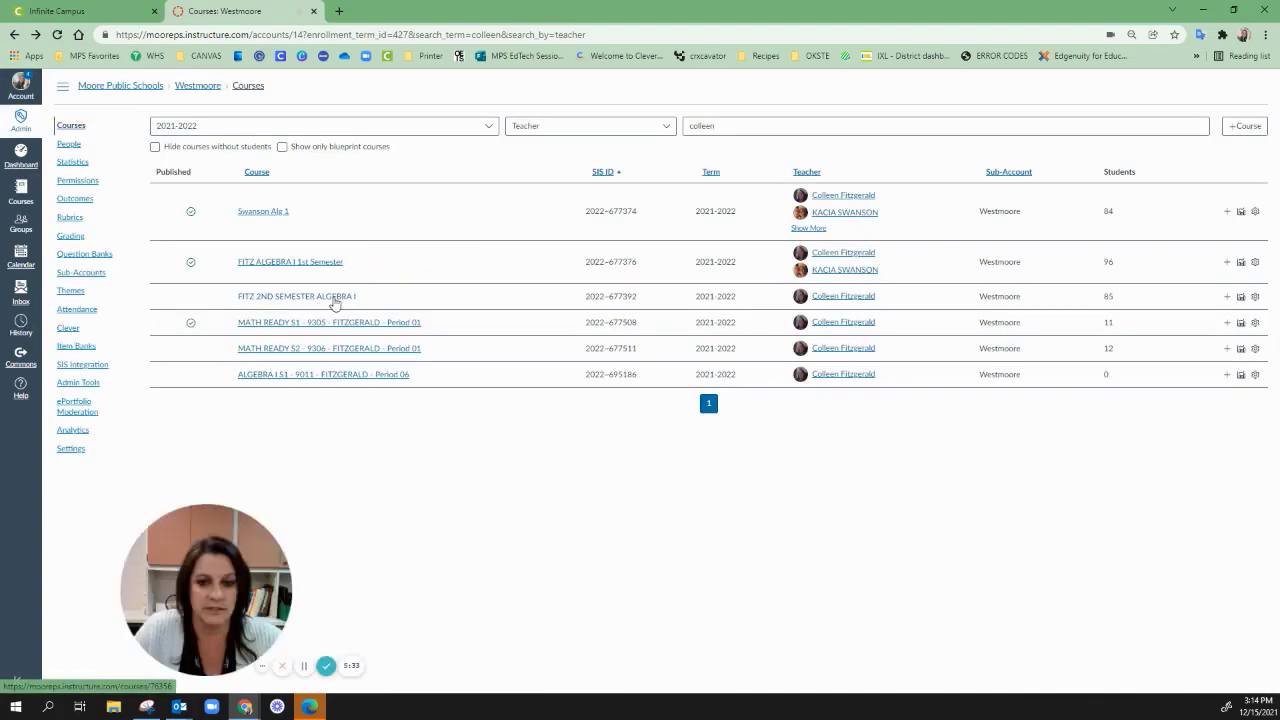
pyautogui.click(334, 298)
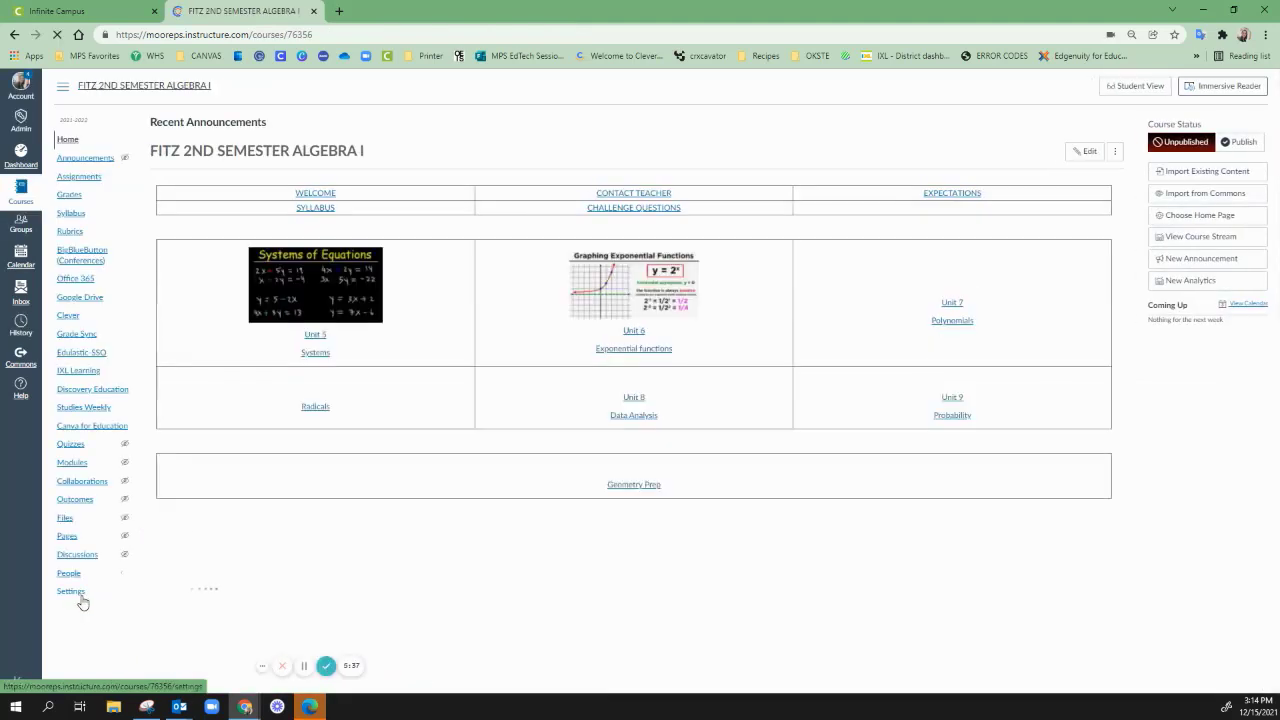
# Review the sections listed in the 2nd Semester Algebra I course settings and return to the course details.
pyautogui.click(80, 596)
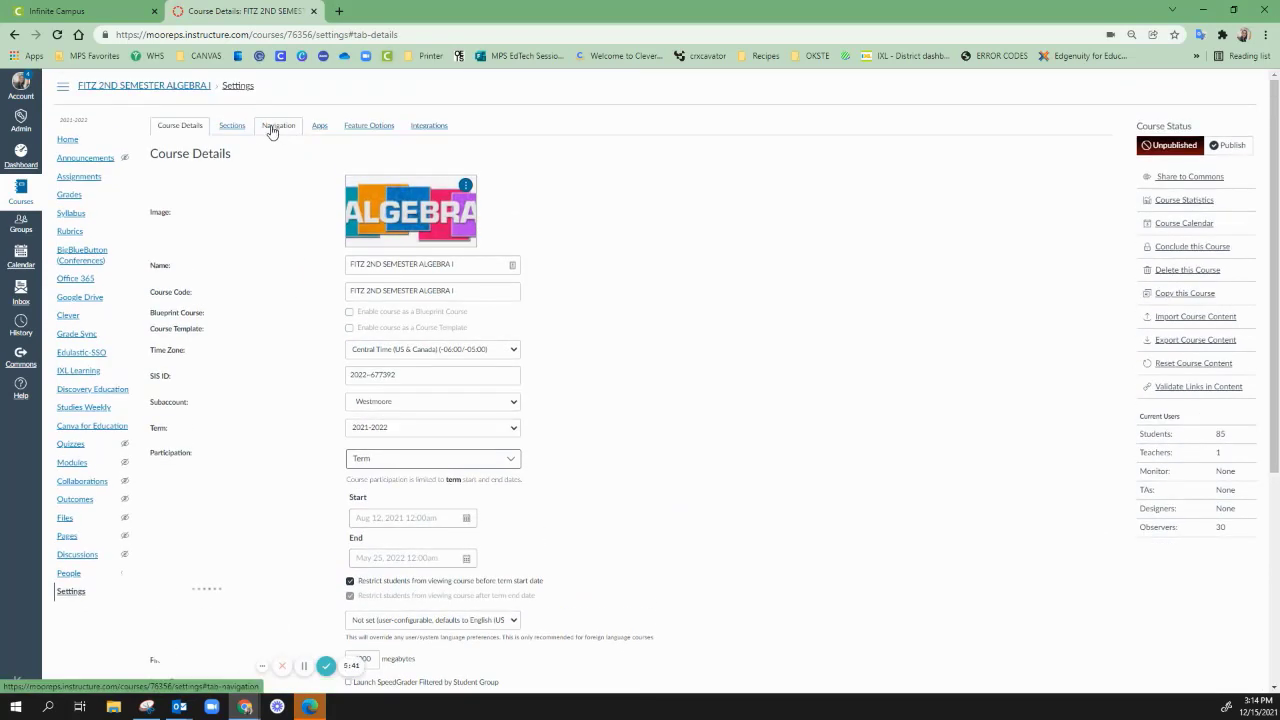
pyautogui.click(236, 130)
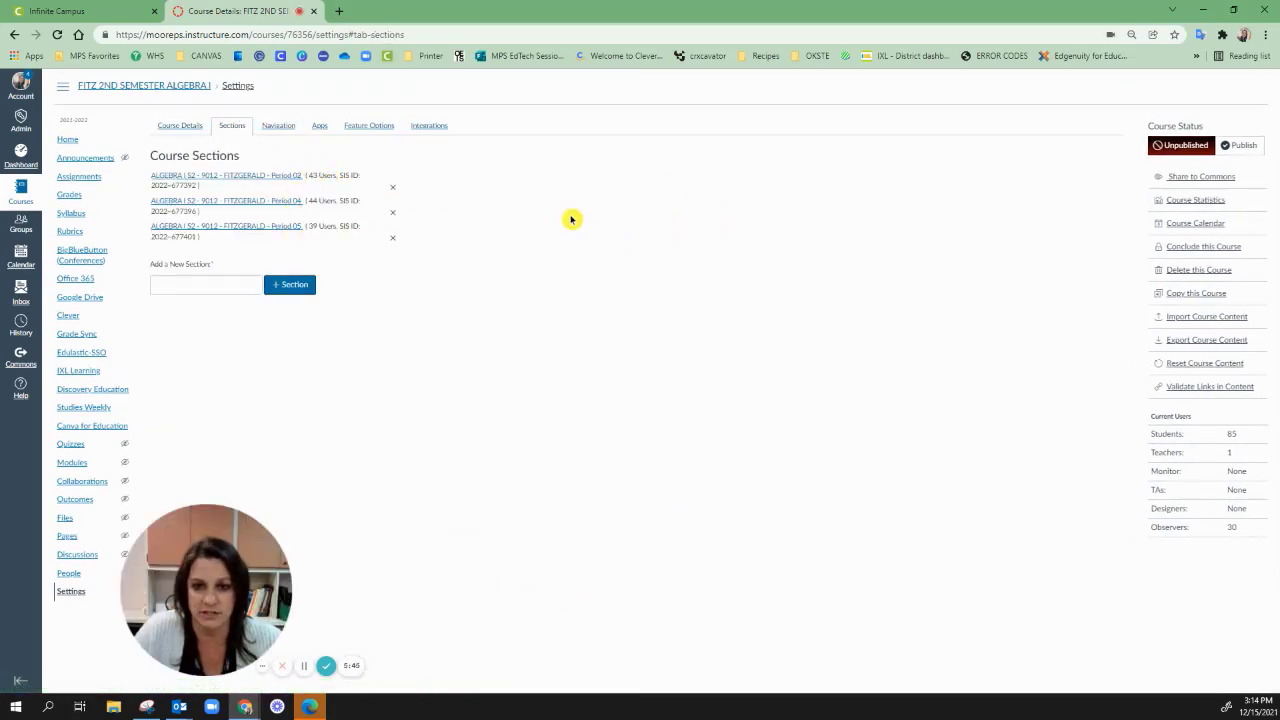
pyautogui.click(178, 127)
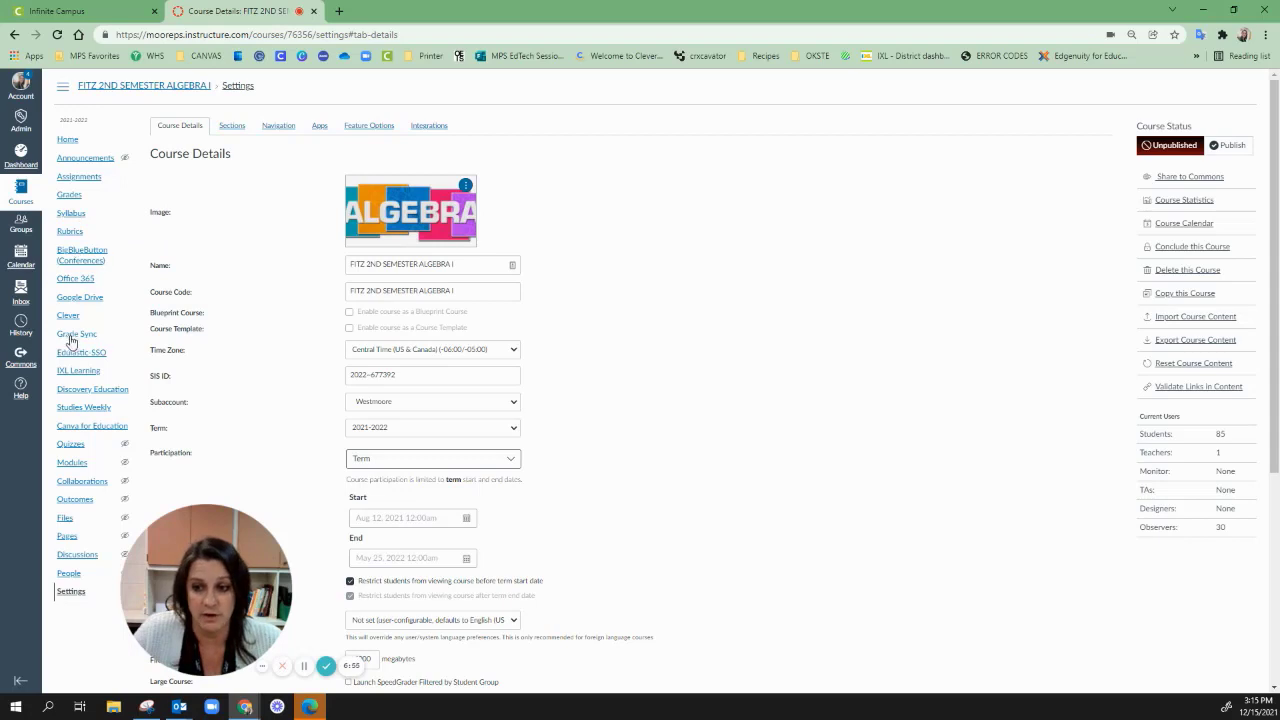
# Open the course's people roster and filter it by the Student role.
pyautogui.click(68, 573)
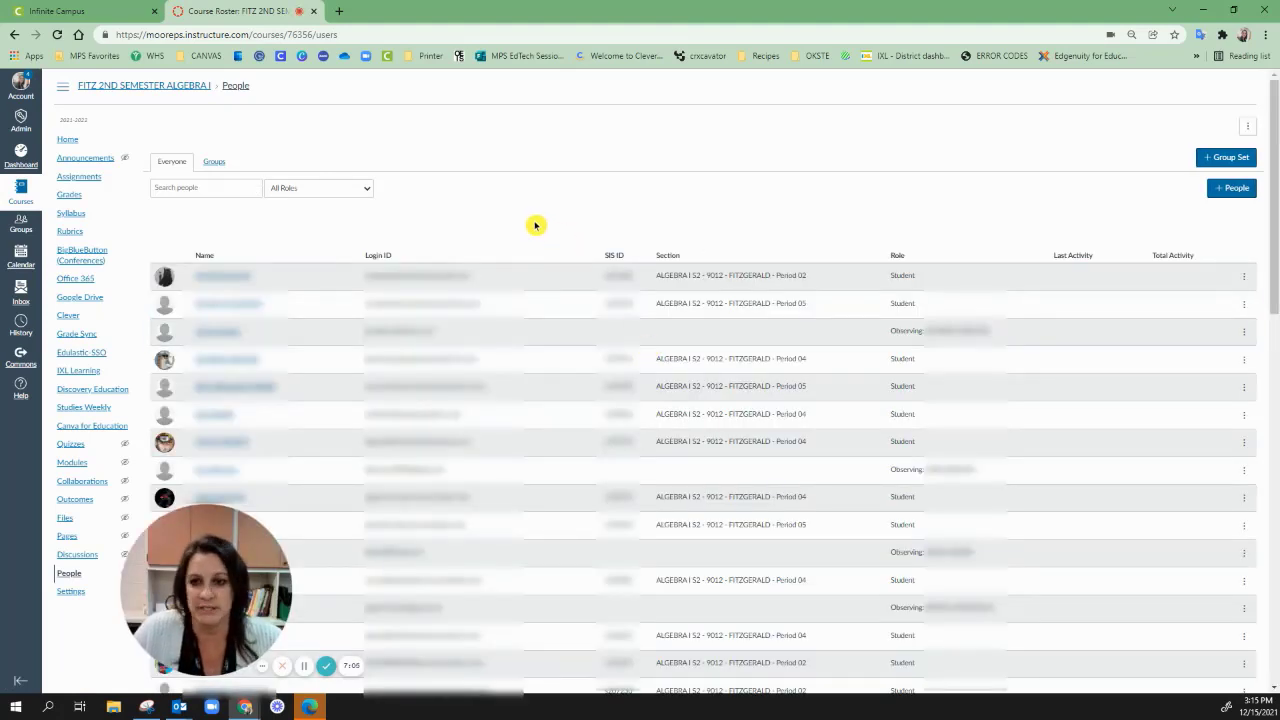
pyautogui.click(306, 190)
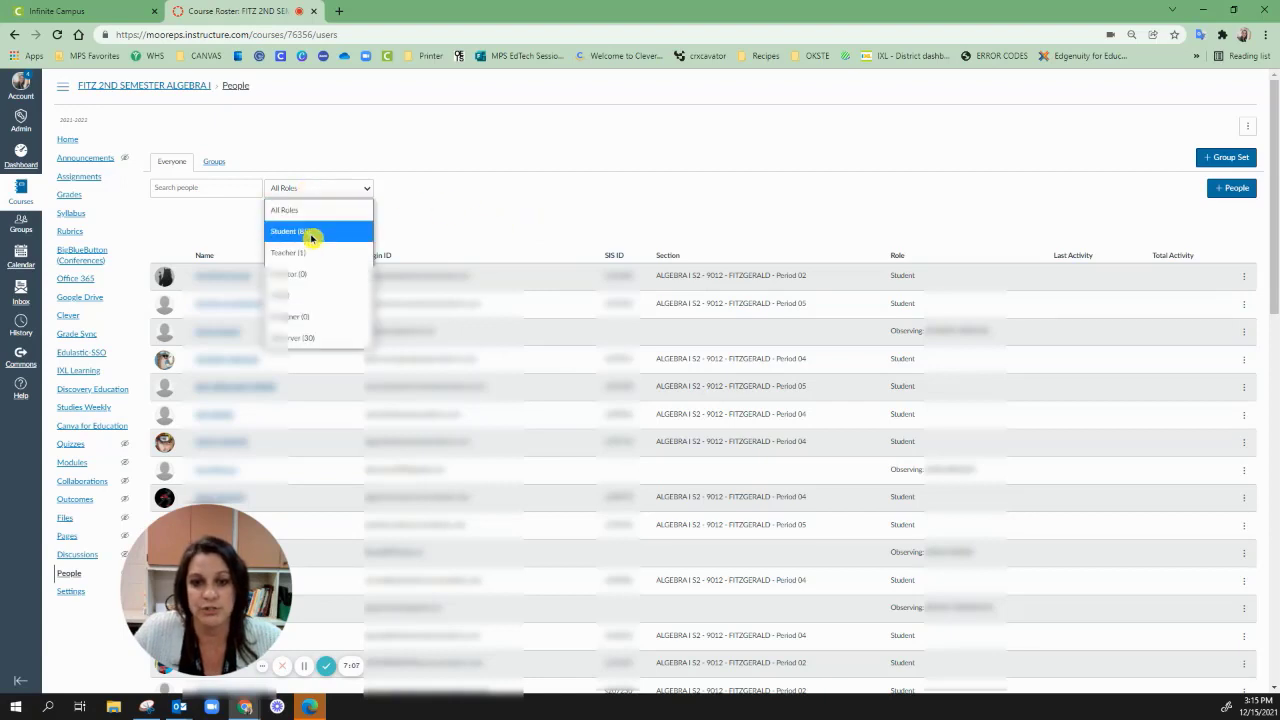
pyautogui.click(311, 235)
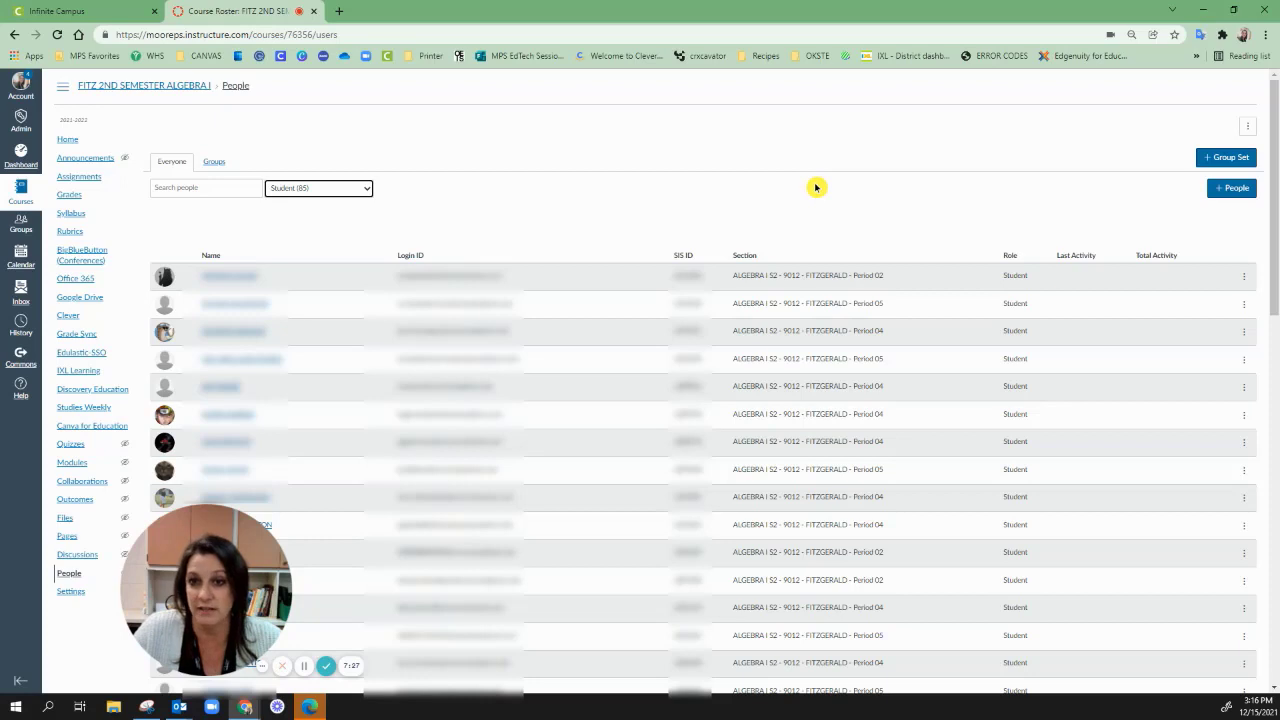
# View the section choices offered when adding people to the course, and cancel without adding anyone.
pyautogui.click(1236, 191)
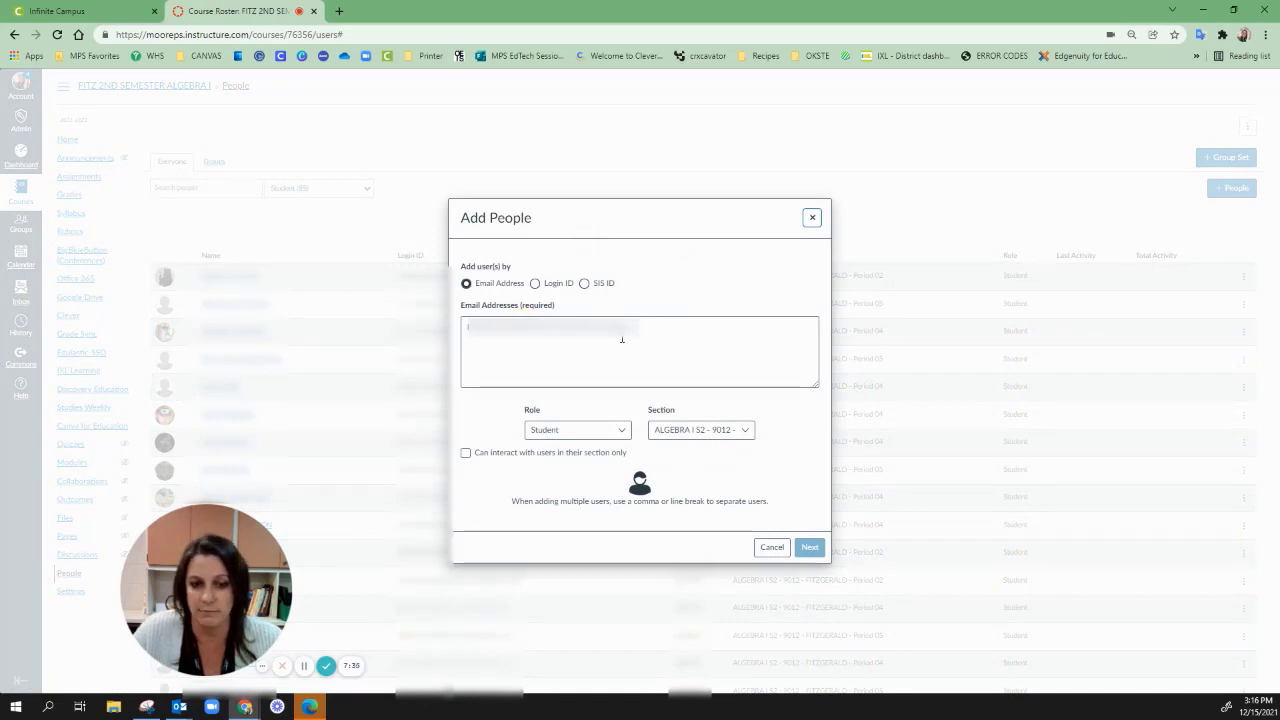
pyautogui.click(680, 430)
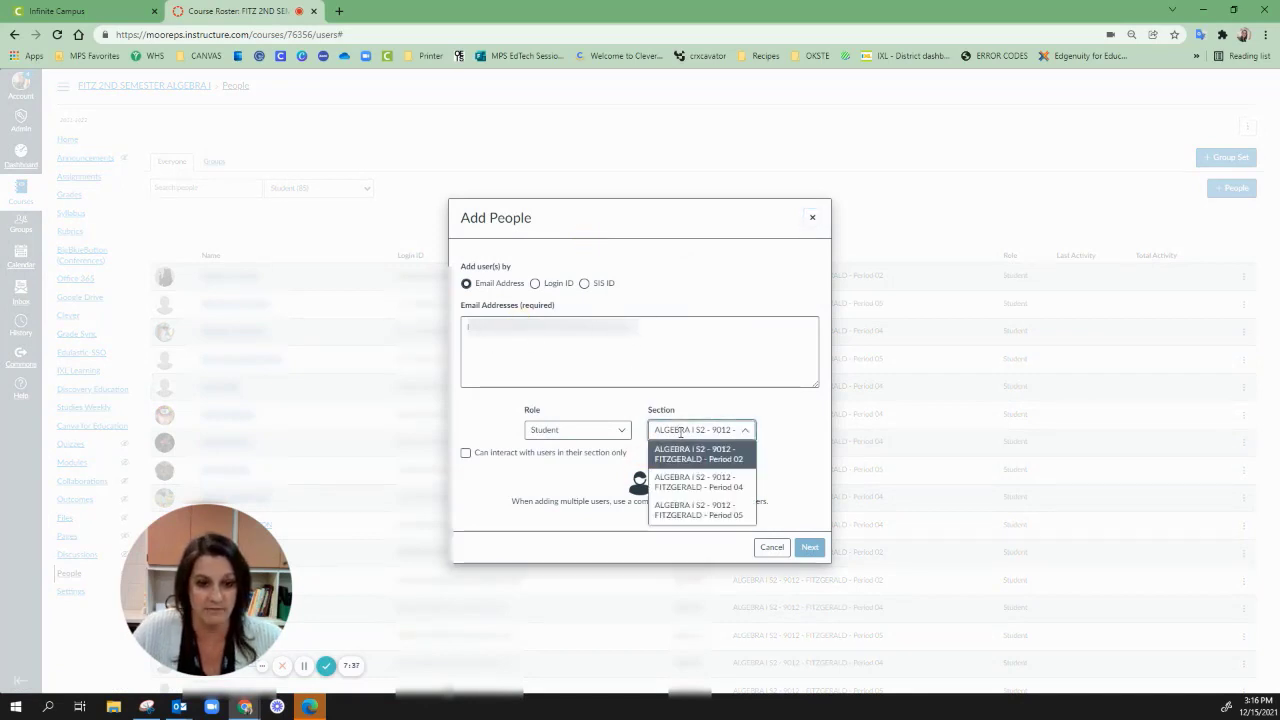
pyautogui.click(772, 547)
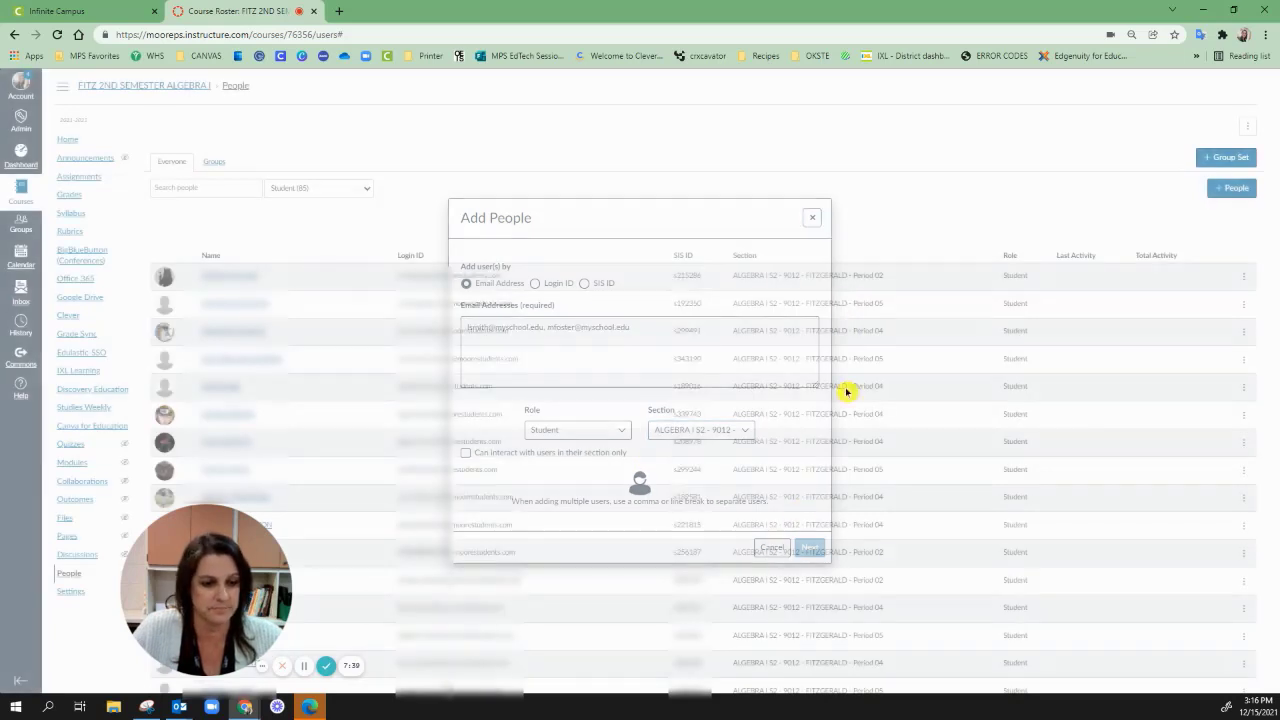